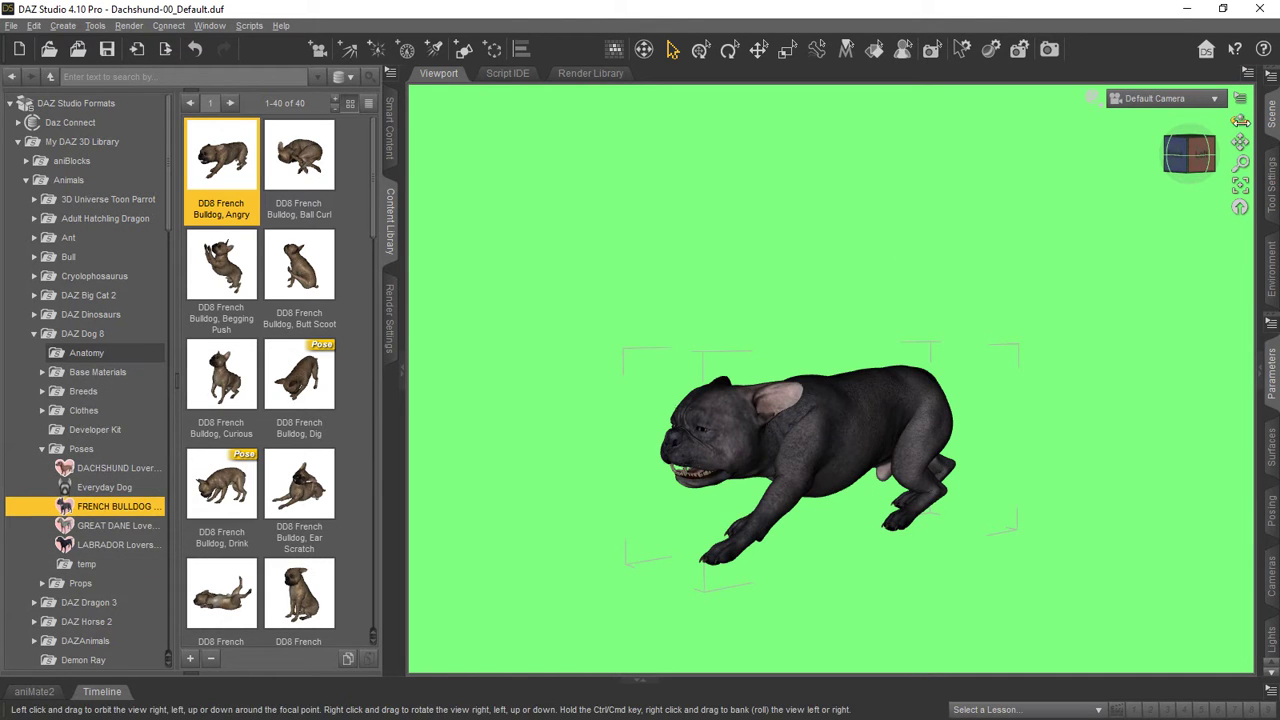
# Step: Apply the Ball Curl, Begging Push and Butt Scoot poses, orbiting around each
pyautogui.moveTo(1240, 120)
pyautogui.mouseDown()
pyautogui.moveTo(1200, 121)
pyautogui.moveTo(1200, 200)
pyautogui.moveTo(1200, 125)
pyautogui.mouseUp()
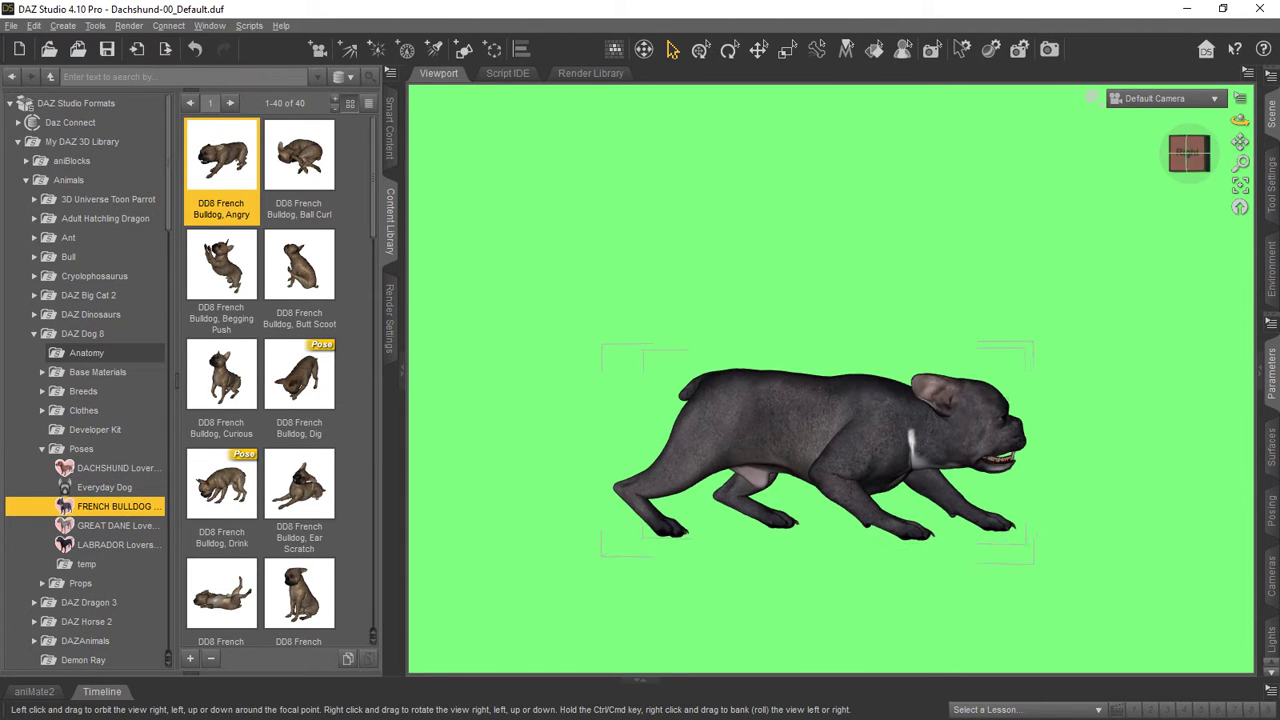
pyautogui.doubleClick(316, 162)
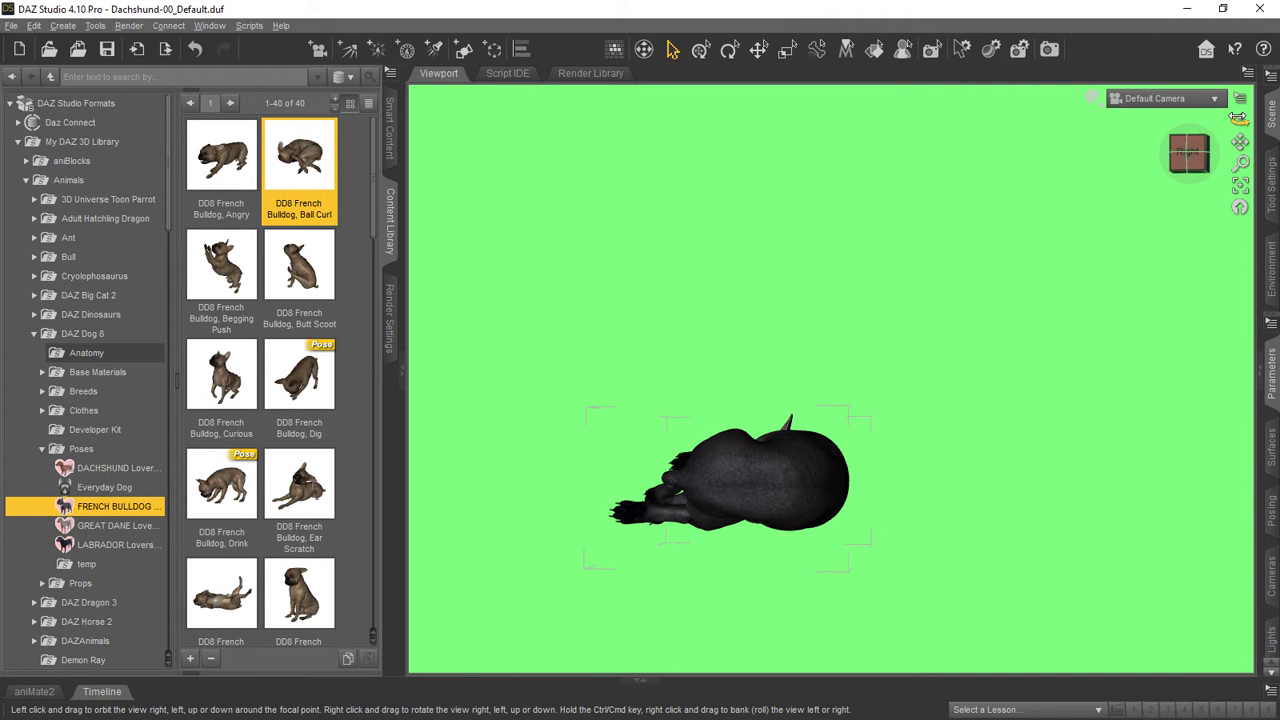
pyautogui.moveTo(1238, 118); pyautogui.dragTo(1238, 118)
pyautogui.doubleClick(222, 263)
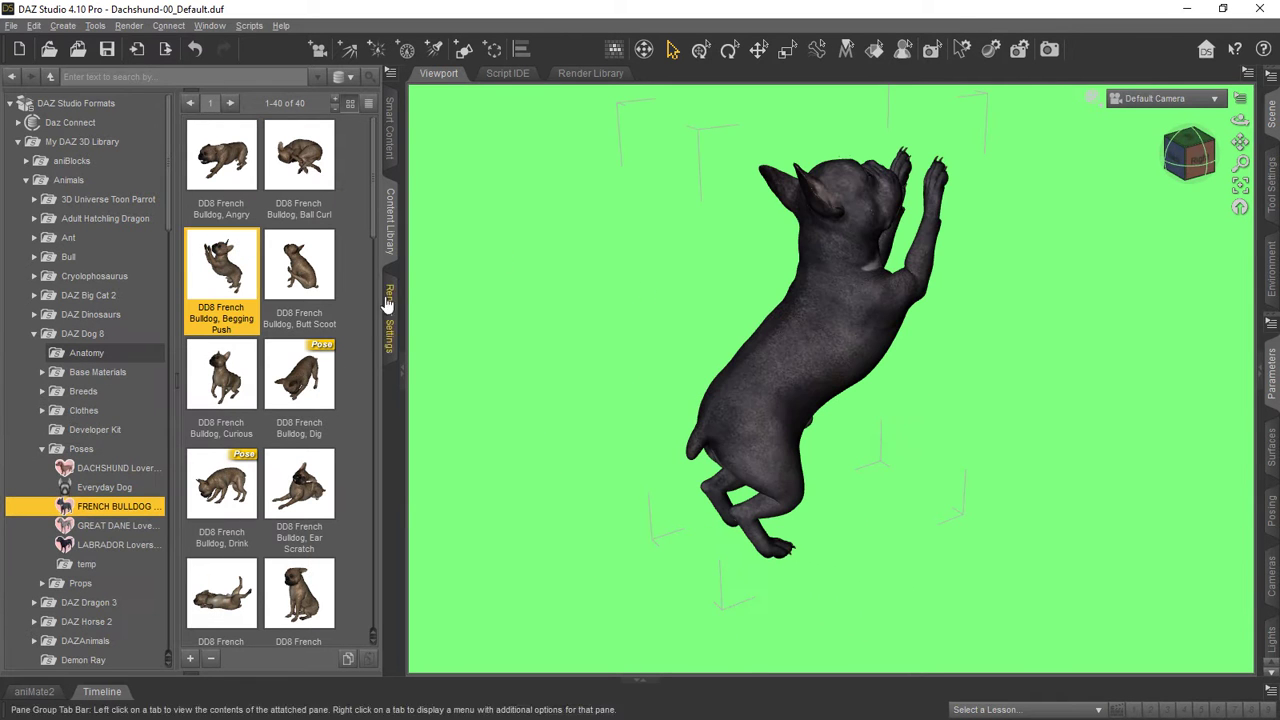
pyautogui.moveTo(1234, 119); pyautogui.dragTo(1238, 118)
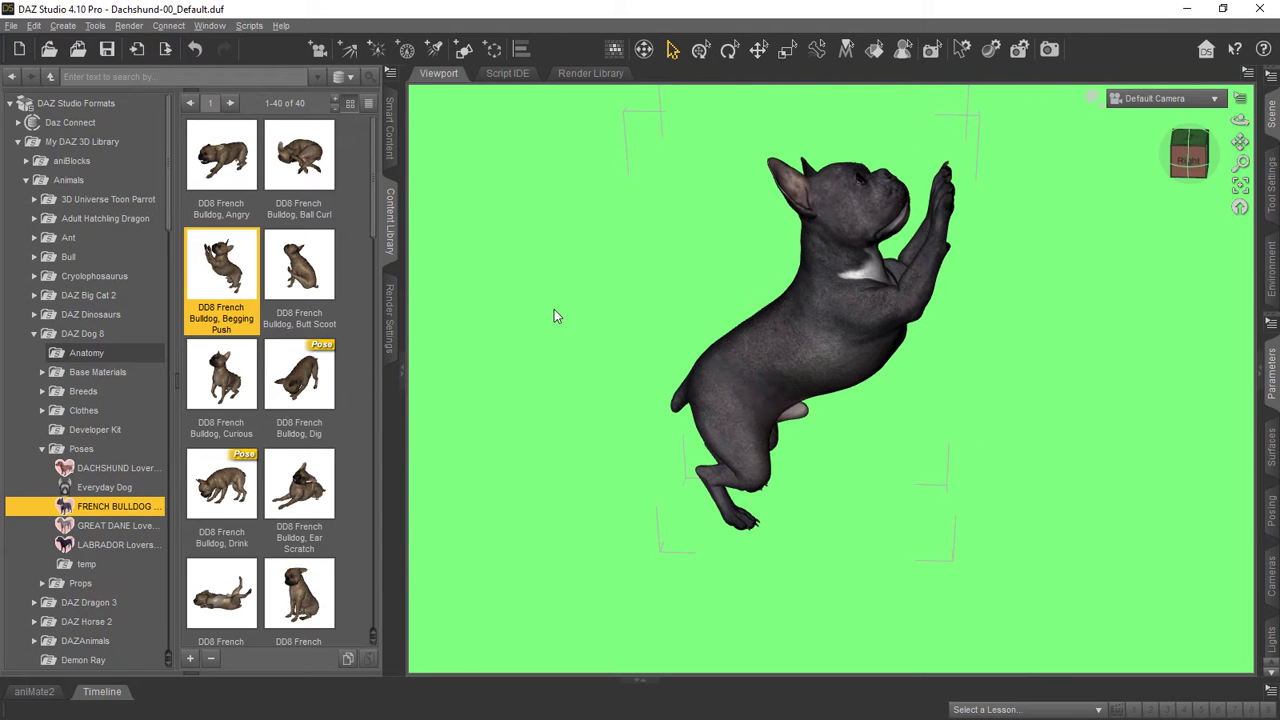
pyautogui.doubleClick(320, 288)
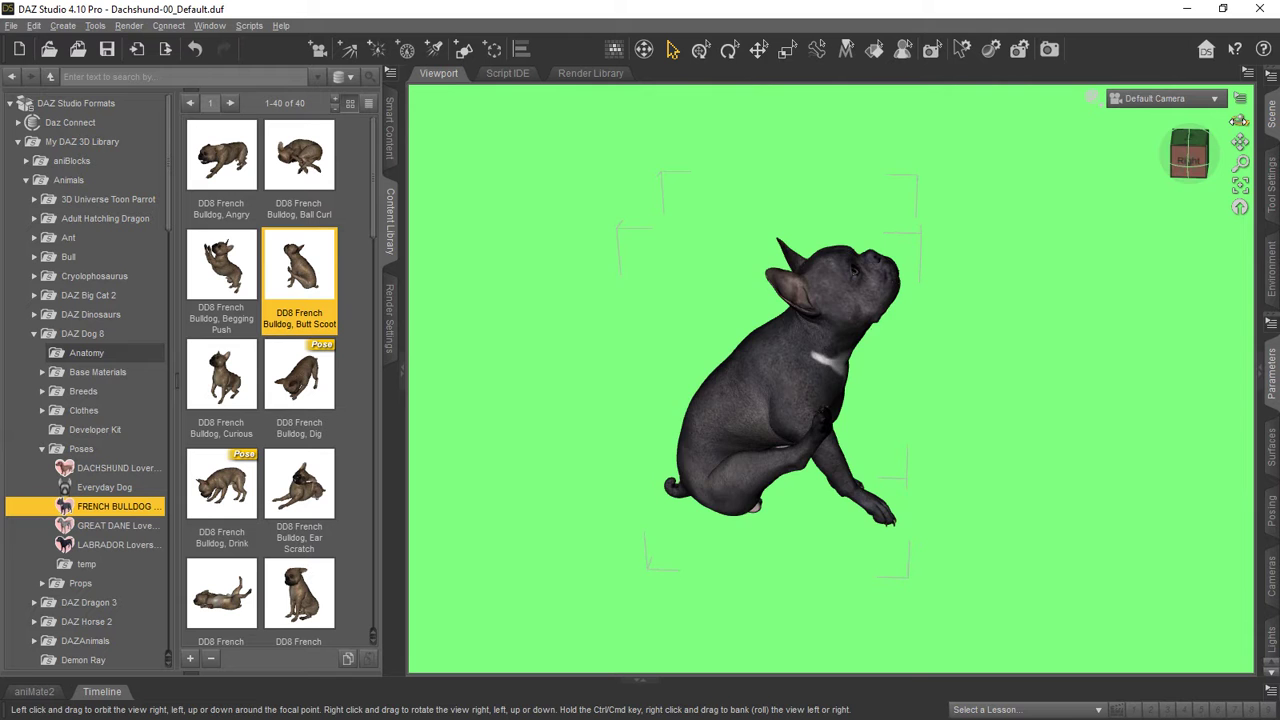
pyautogui.moveTo(1238, 118); pyautogui.dragTo(1238, 118)
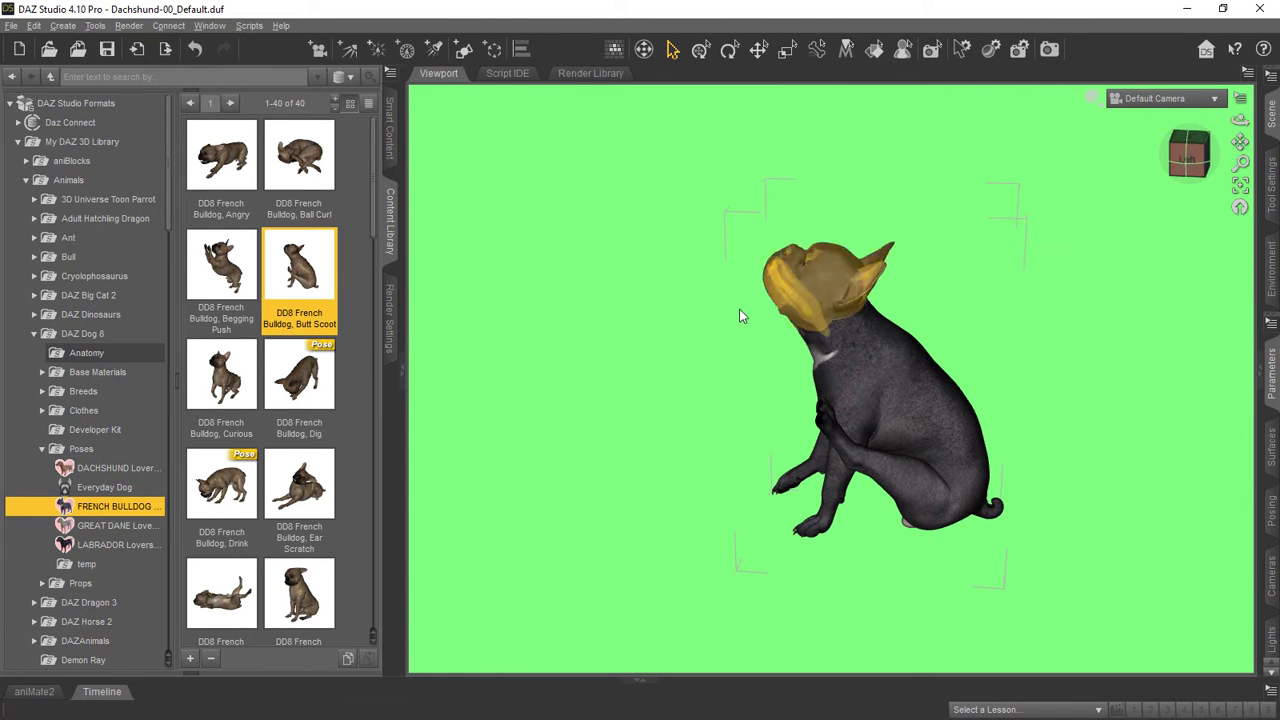
# Step: Apply the Curious and Dig poses, orbiting the view after each
pyautogui.doubleClick(249, 381)
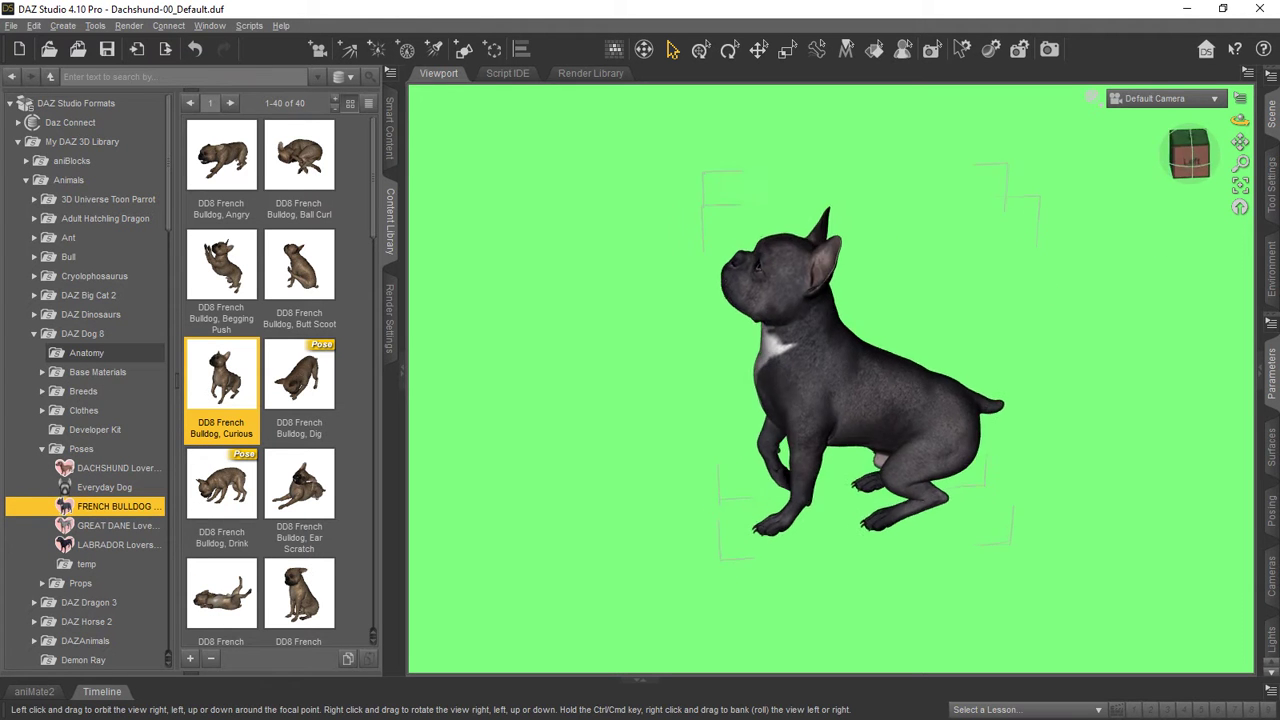
pyautogui.moveTo(1238, 118); pyautogui.dragTo(1238, 118)
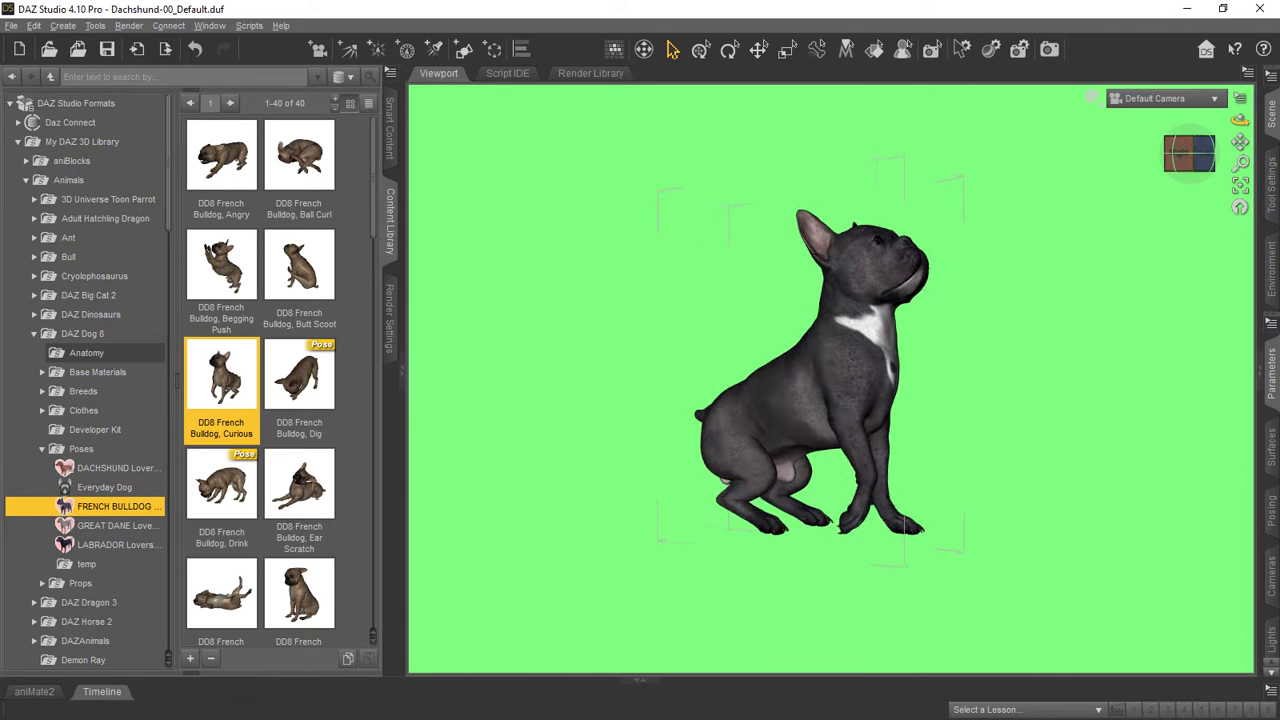
pyautogui.doubleClick(299, 375)
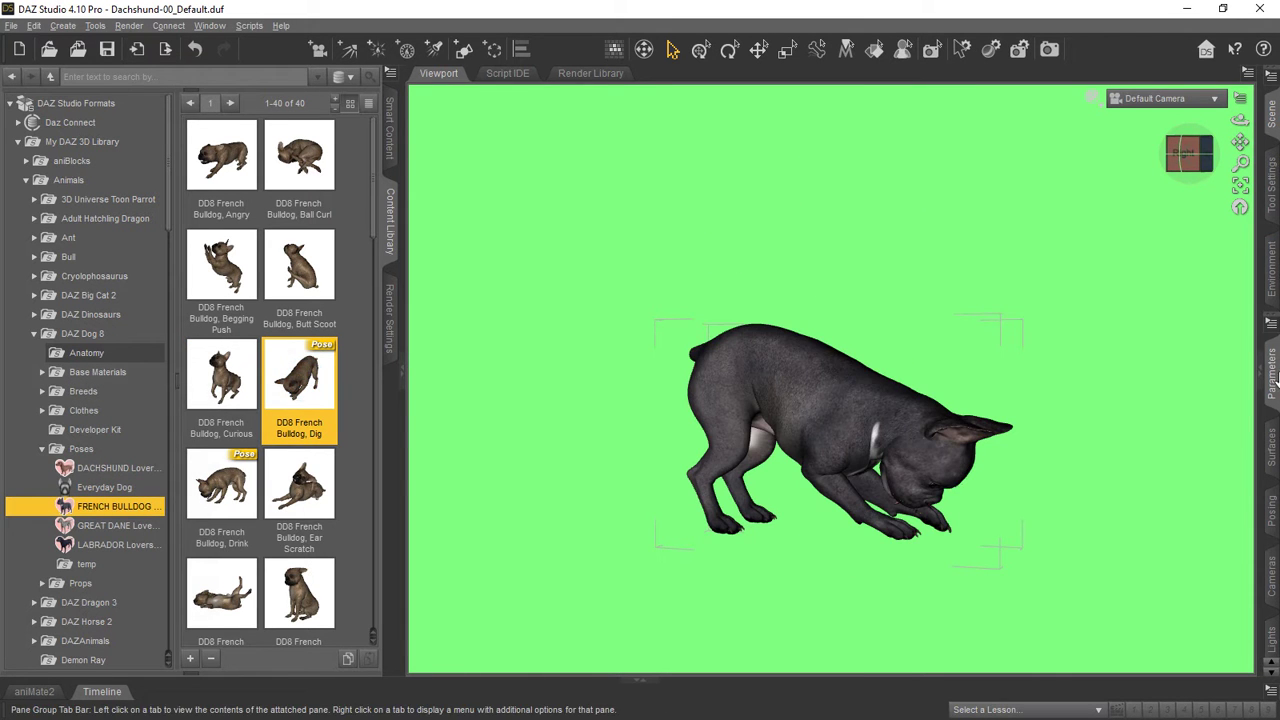
pyautogui.moveTo(1238, 118); pyautogui.dragTo(1238, 118)
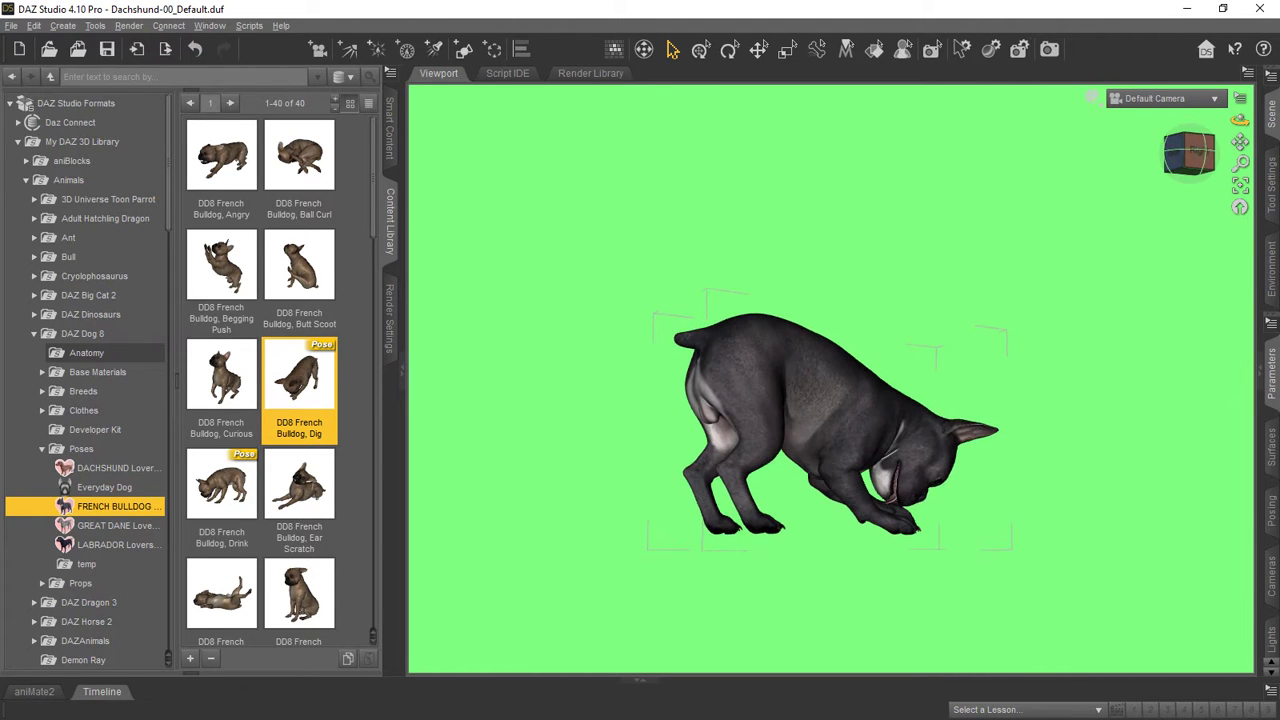
# Step: Apply Drink, then Ear Scratch with joint limits turned off
pyautogui.click(237, 483)
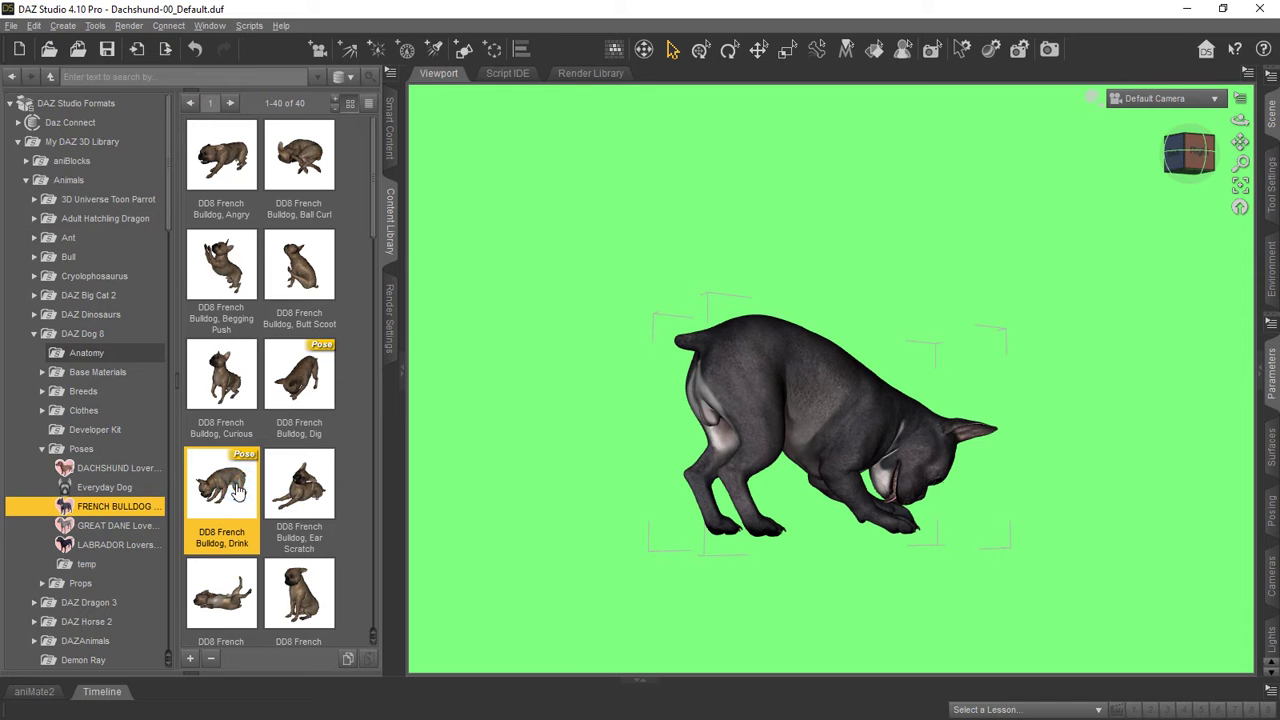
pyautogui.doubleClick(237, 490)
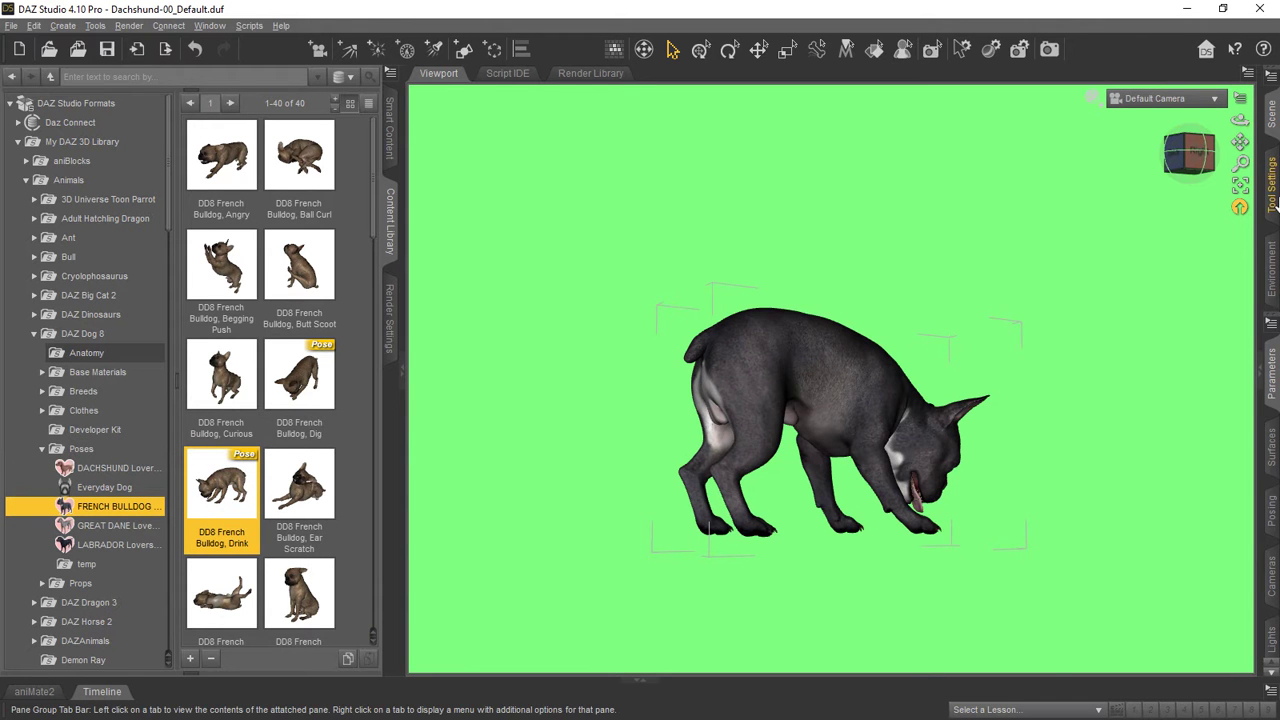
pyautogui.moveTo(1240, 124); pyautogui.dragTo(1240, 120)
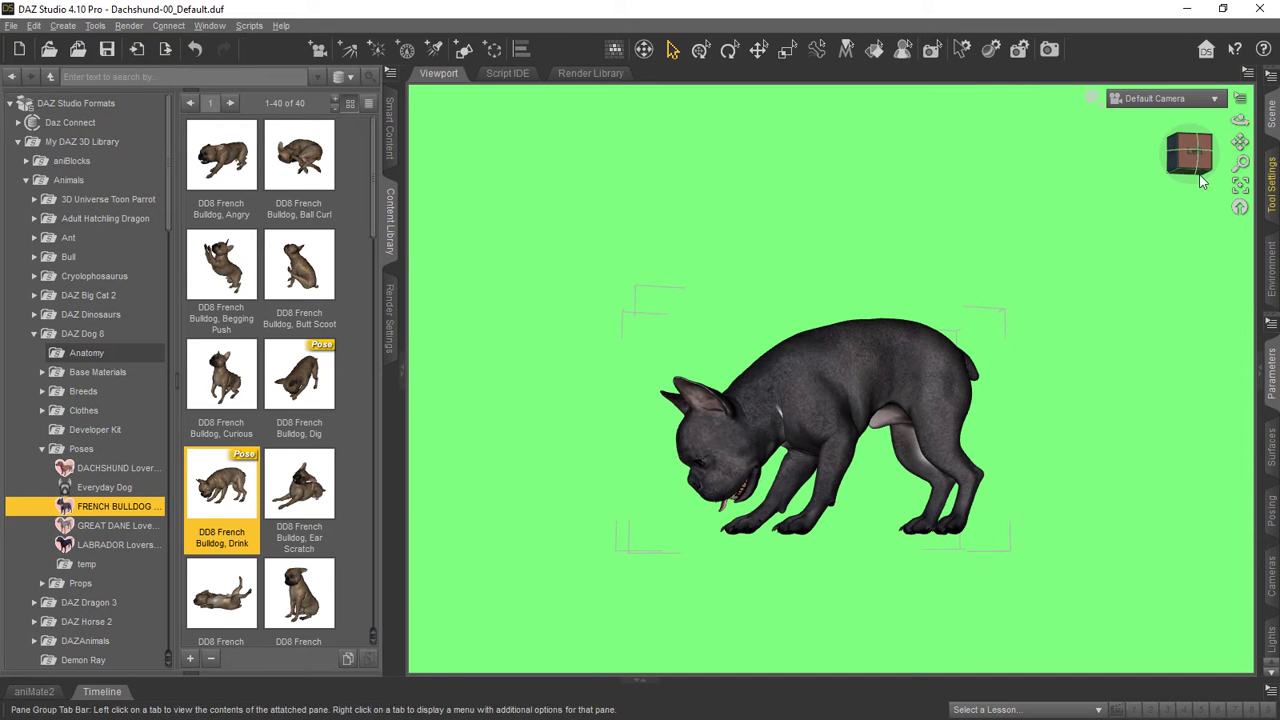
pyautogui.doubleClick(299, 485)
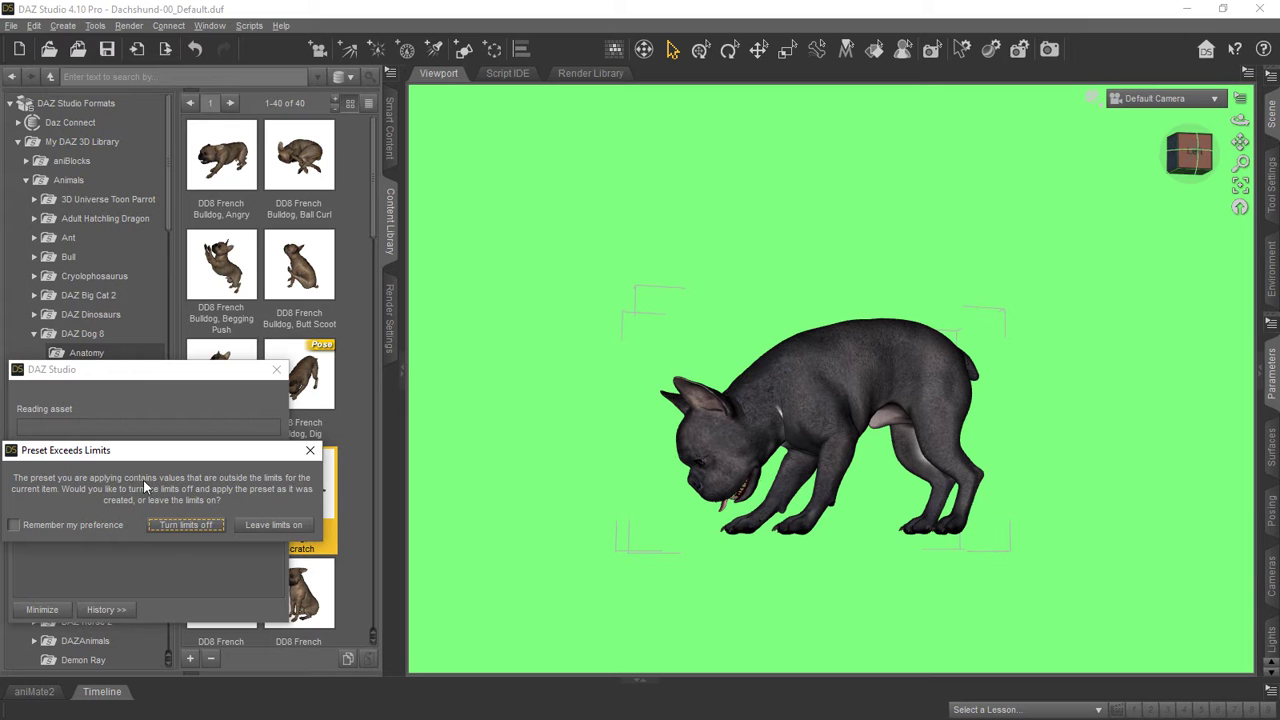
pyautogui.click(188, 527)
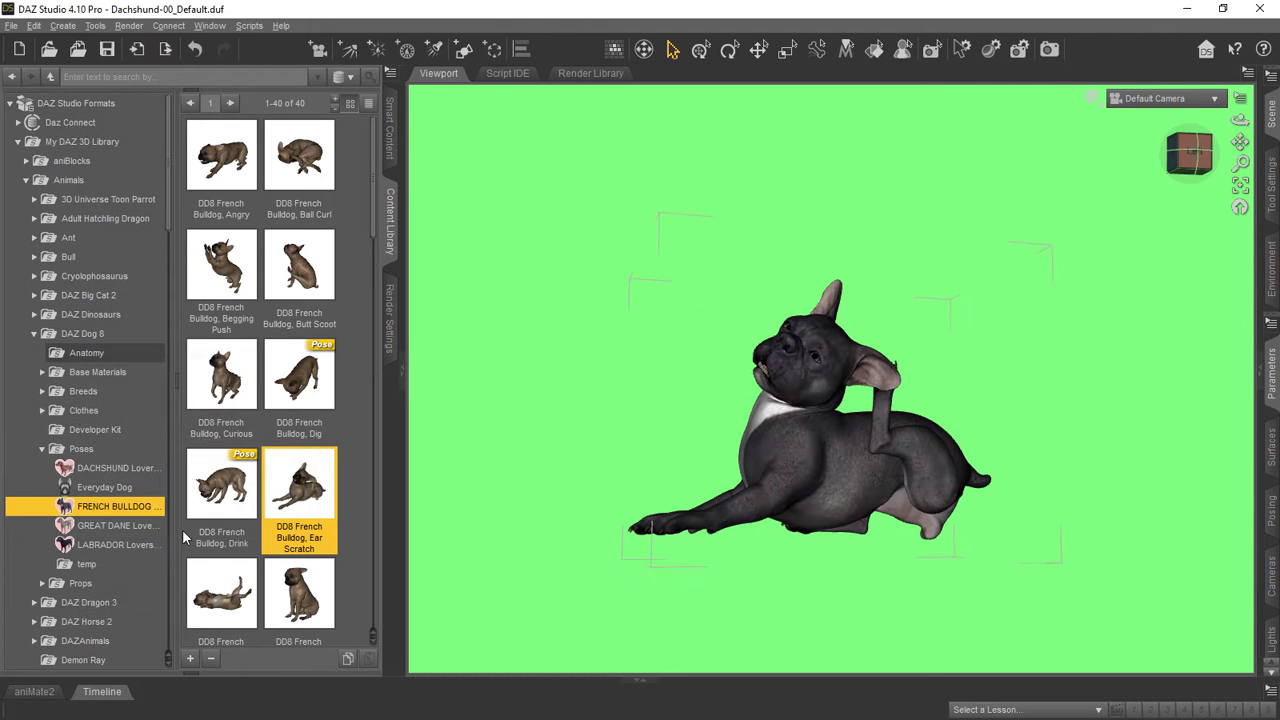
pyautogui.moveTo(1237, 118); pyautogui.dragTo(1237, 118)
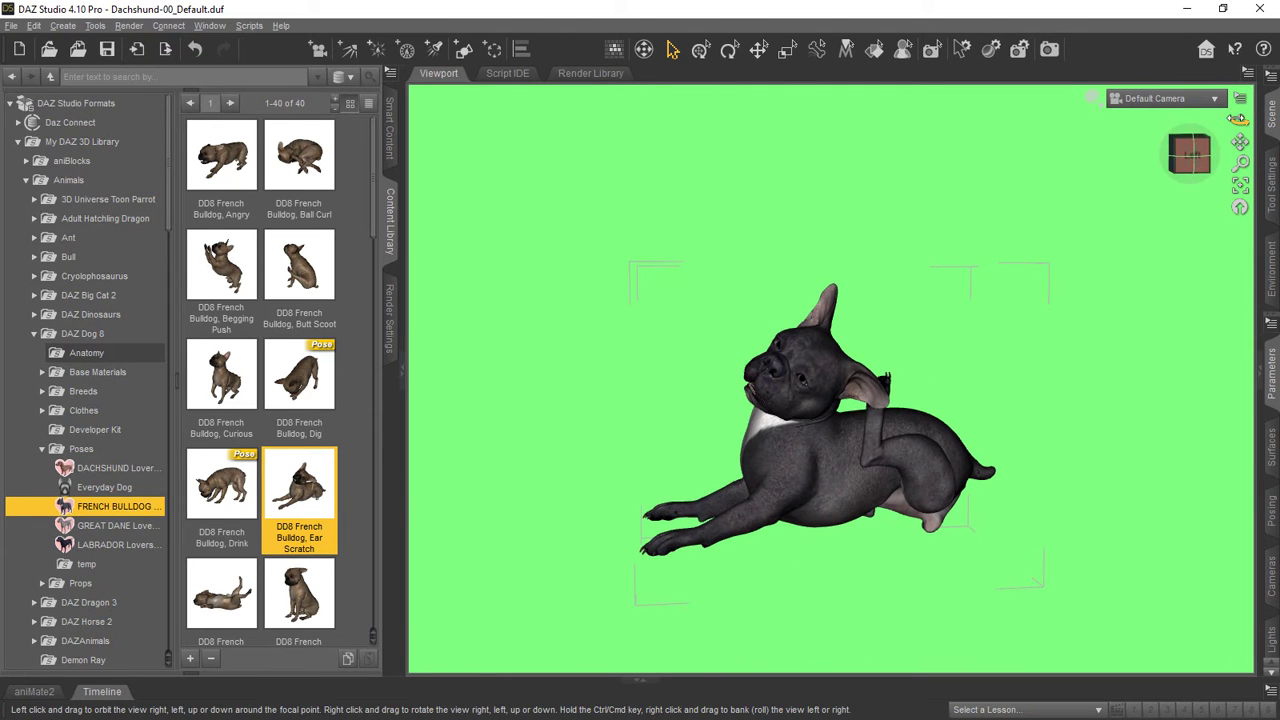
# Step: Apply the Gator Roll and Guilty poses, orbiting around the dog after each
pyautogui.scroll(-3, 283, 355)
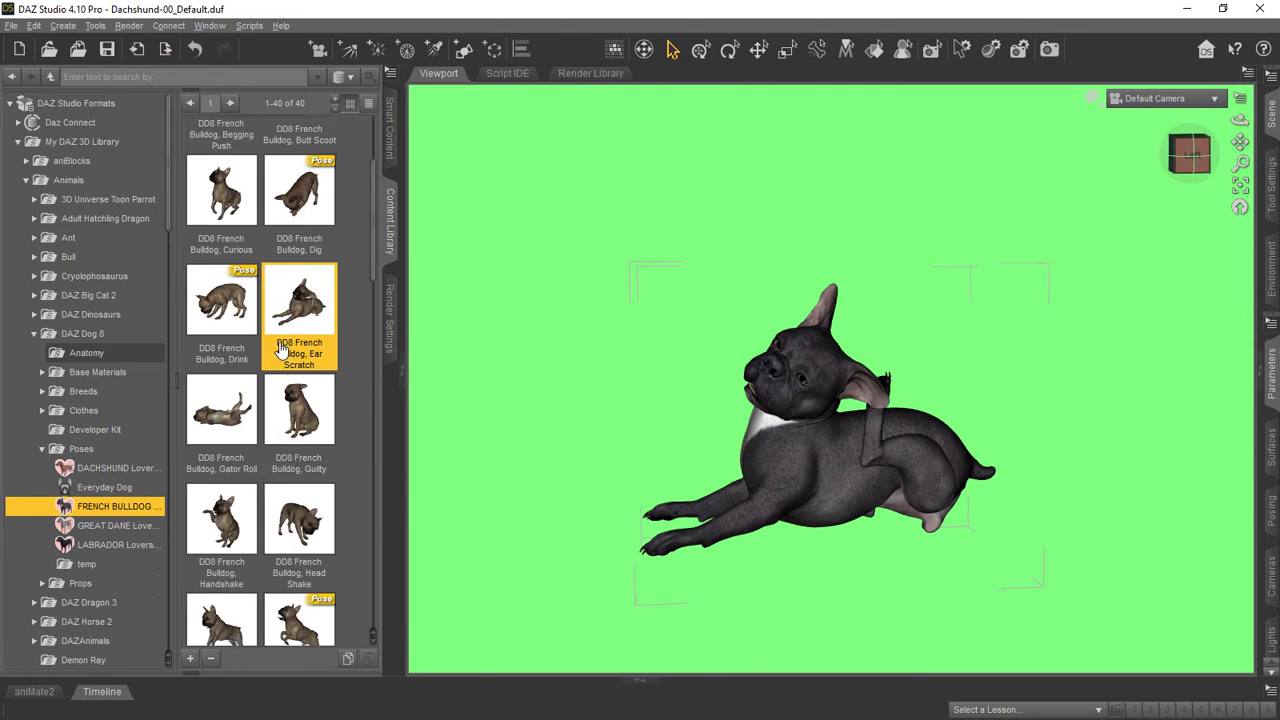
pyautogui.scroll(-1, 312, 245)
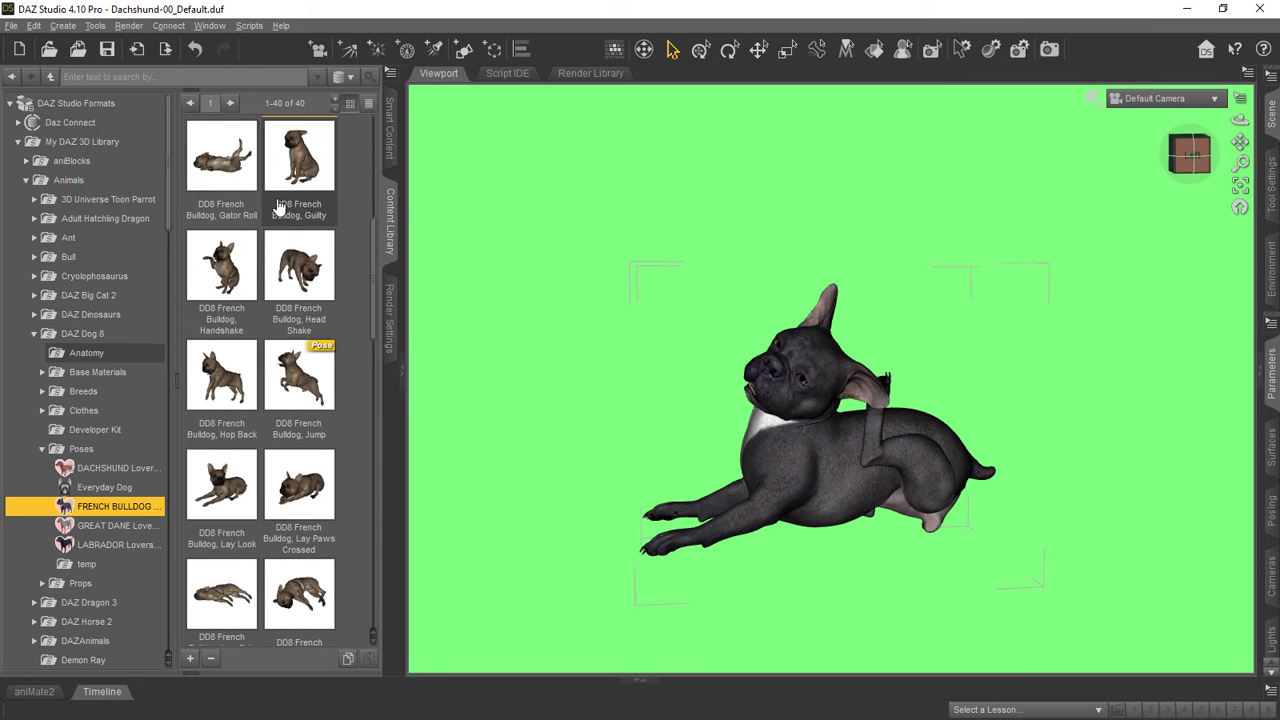
pyautogui.doubleClick(221, 158)
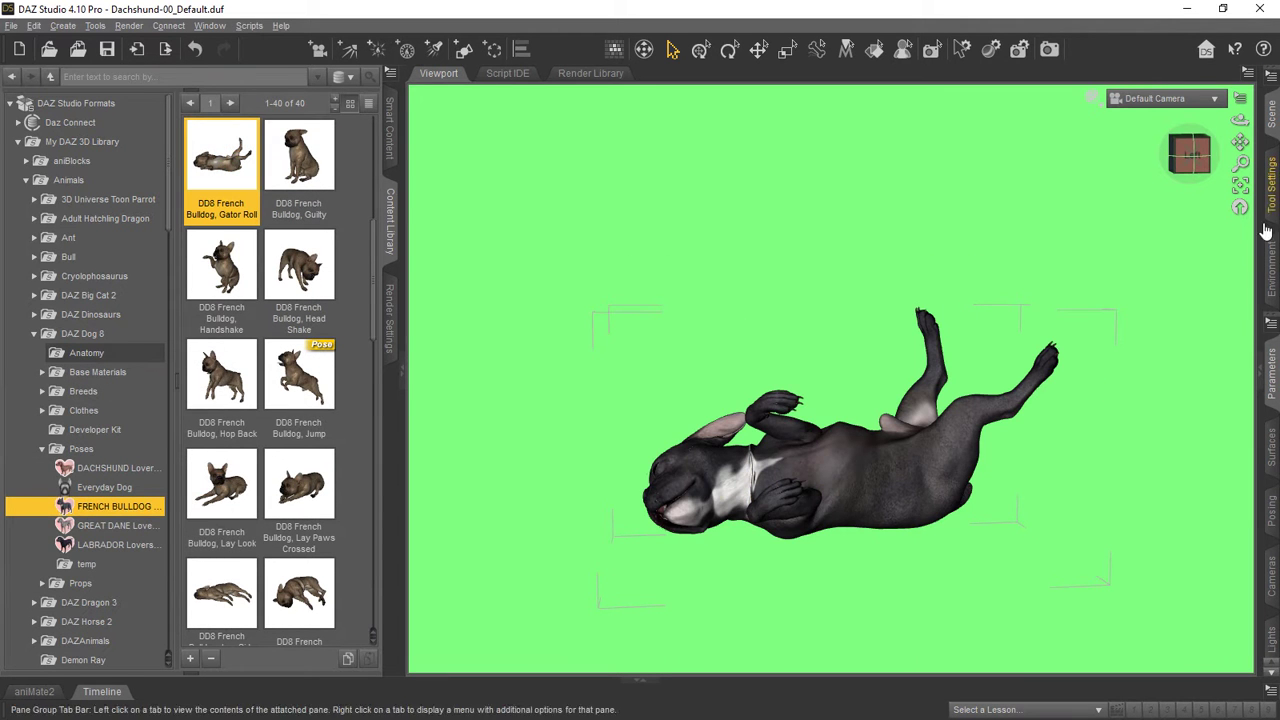
pyautogui.moveTo(1239, 118); pyautogui.dragTo(1230, 118)
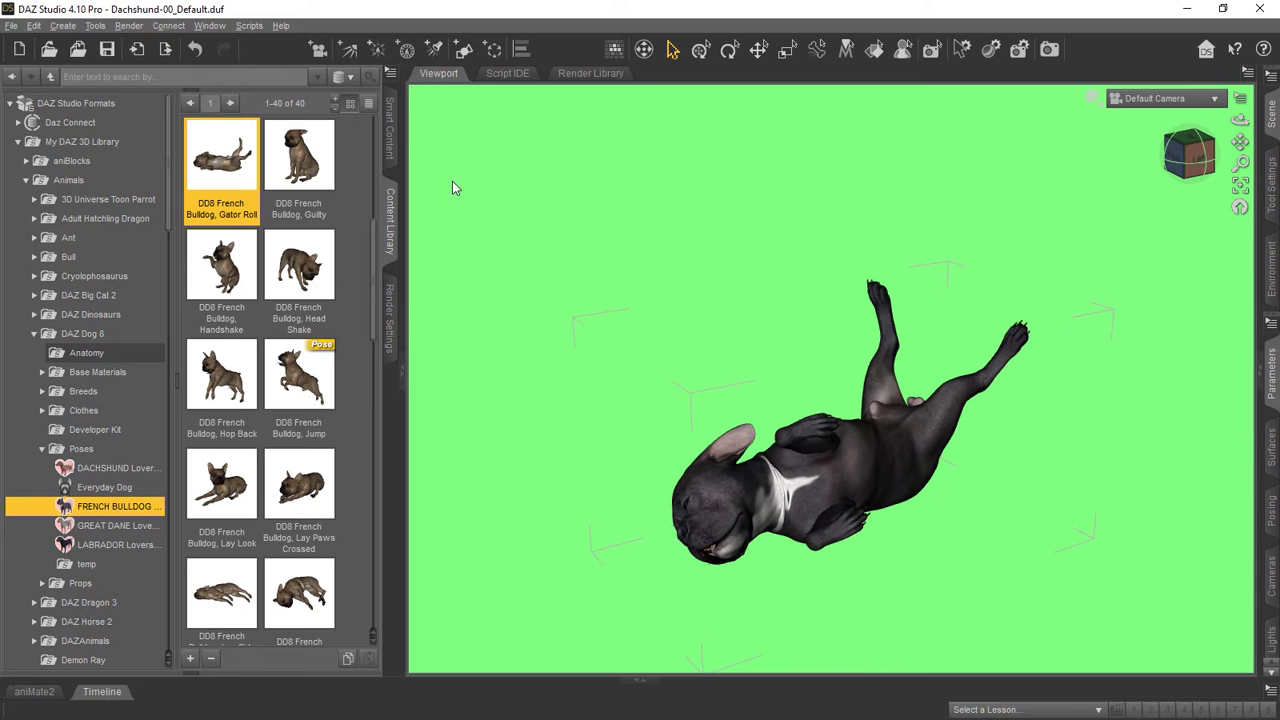
pyautogui.doubleClick(292, 185)
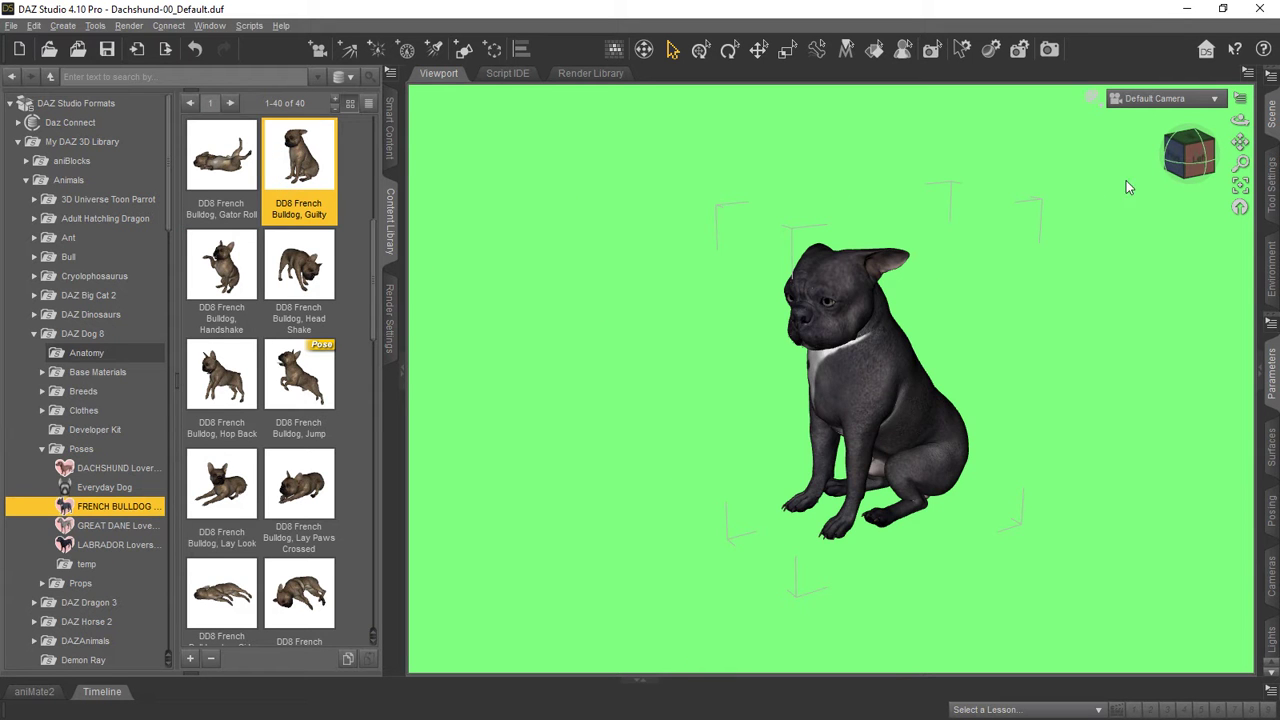
pyautogui.moveTo(1239, 118); pyautogui.dragTo(1235, 118)
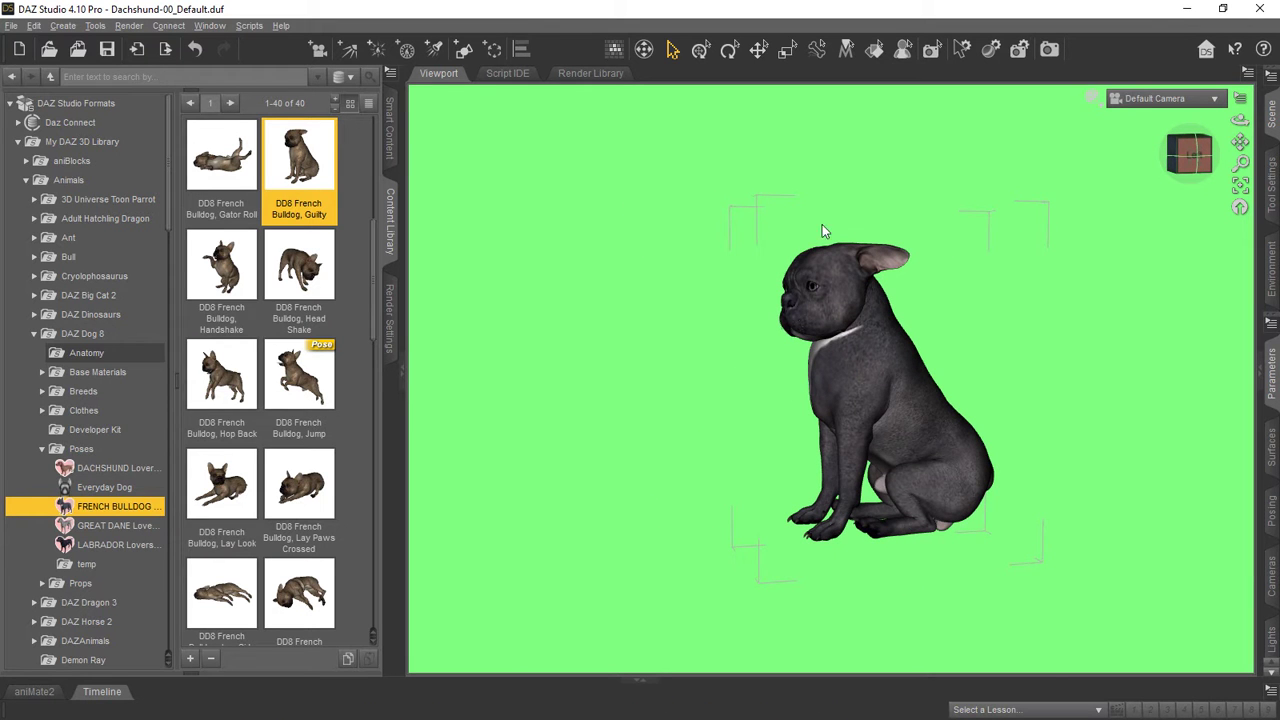
# Step: Apply the Handshake and Head Shake poses, orbiting to a front view
pyautogui.doubleClick(210, 258)
pyautogui.moveTo(1239, 118); pyautogui.dragTo(1237, 118)
pyautogui.doubleClick(304, 252)
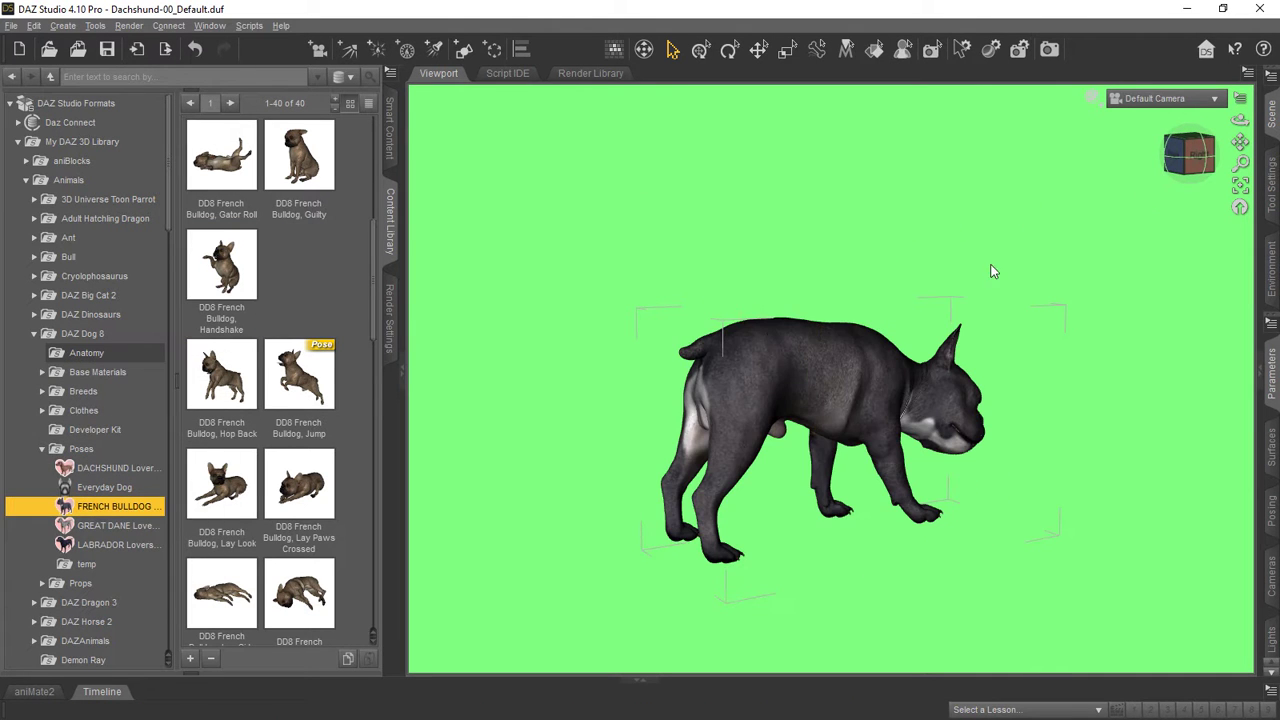
pyautogui.moveTo(1239, 120); pyautogui.dragTo(1237, 120)
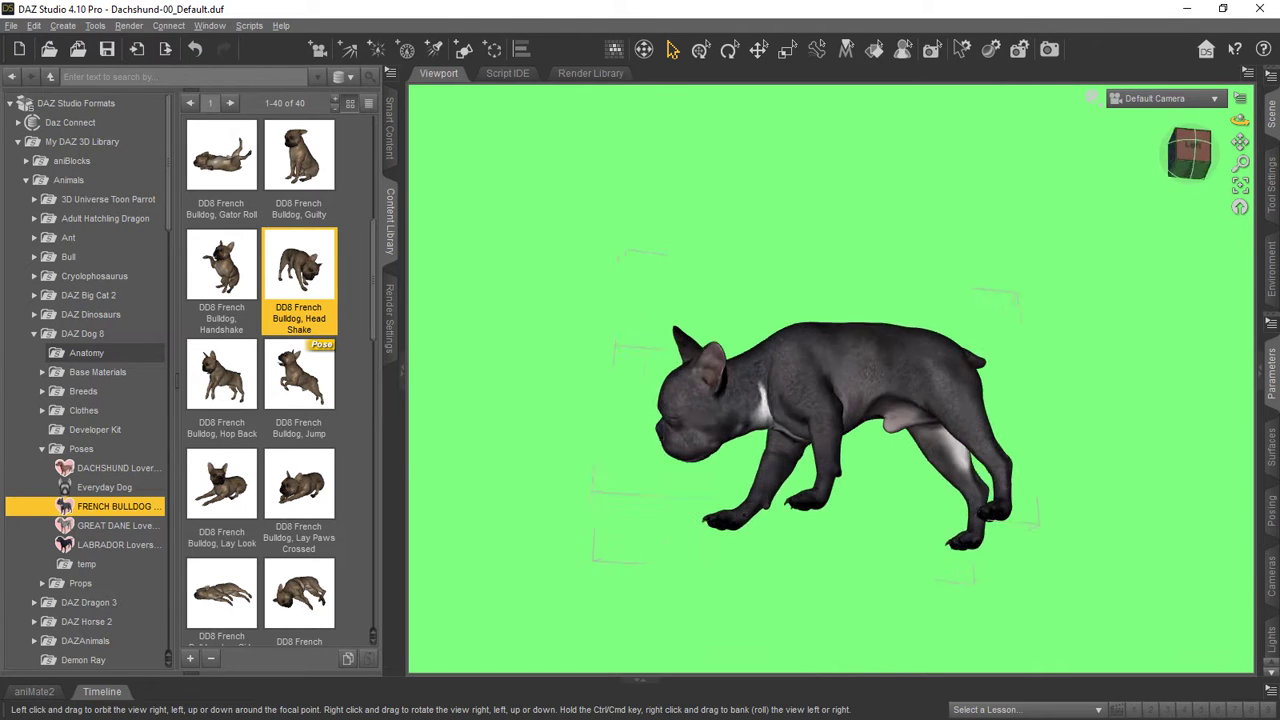
pyautogui.moveTo(1239, 120); pyautogui.dragTo(1258, 115)
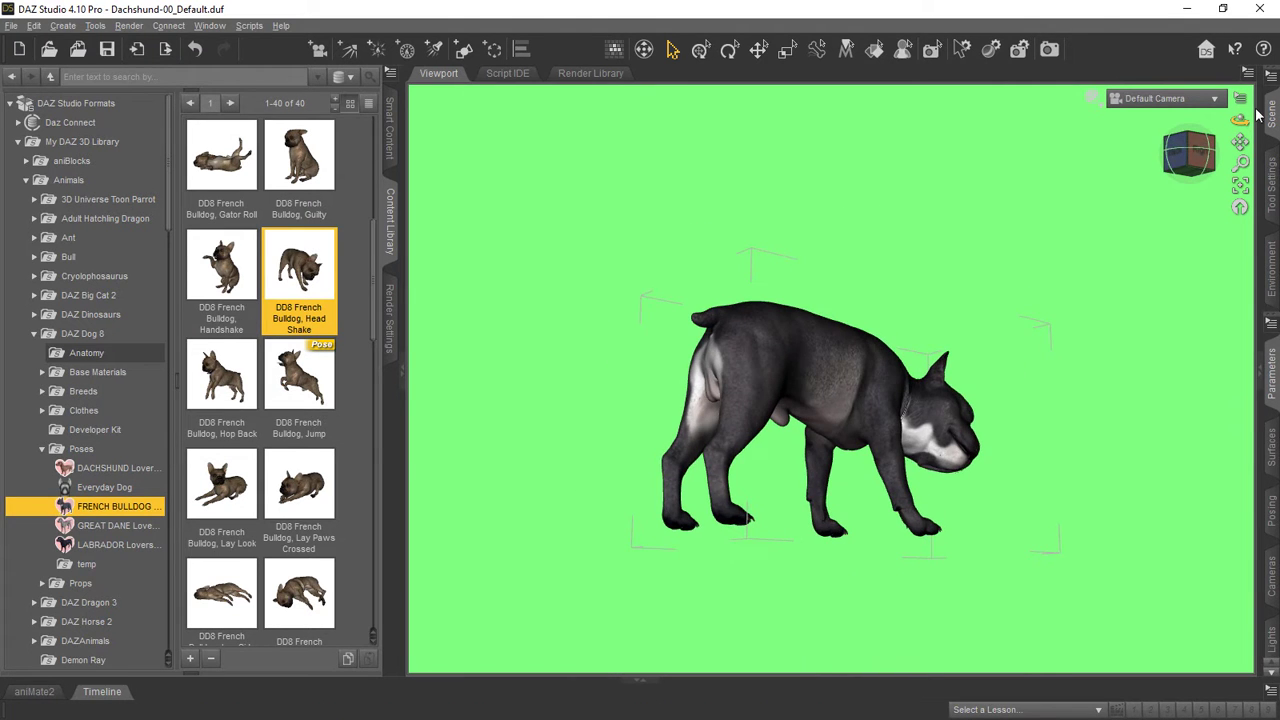
# Step: Apply Hop Back, Jump, then Lay Look with joint limits turned off
pyautogui.doubleClick(234, 372)
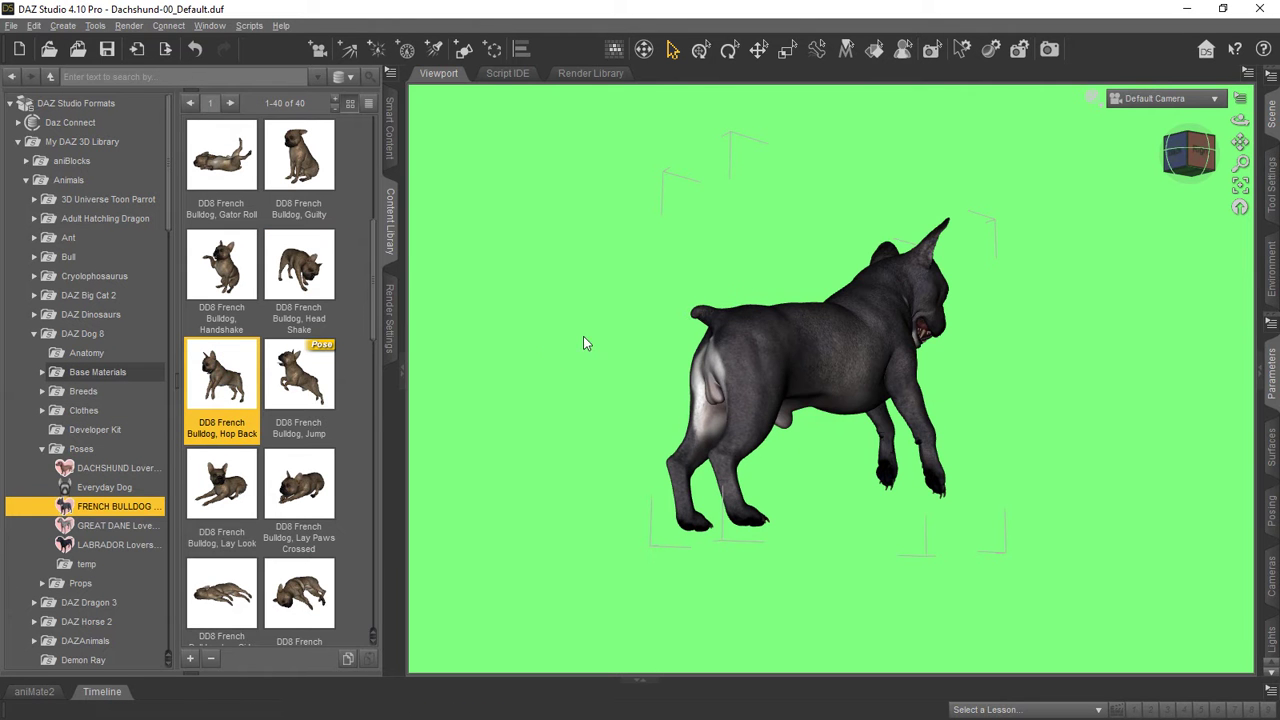
pyautogui.moveTo(1237, 118); pyautogui.dragTo(1240, 119)
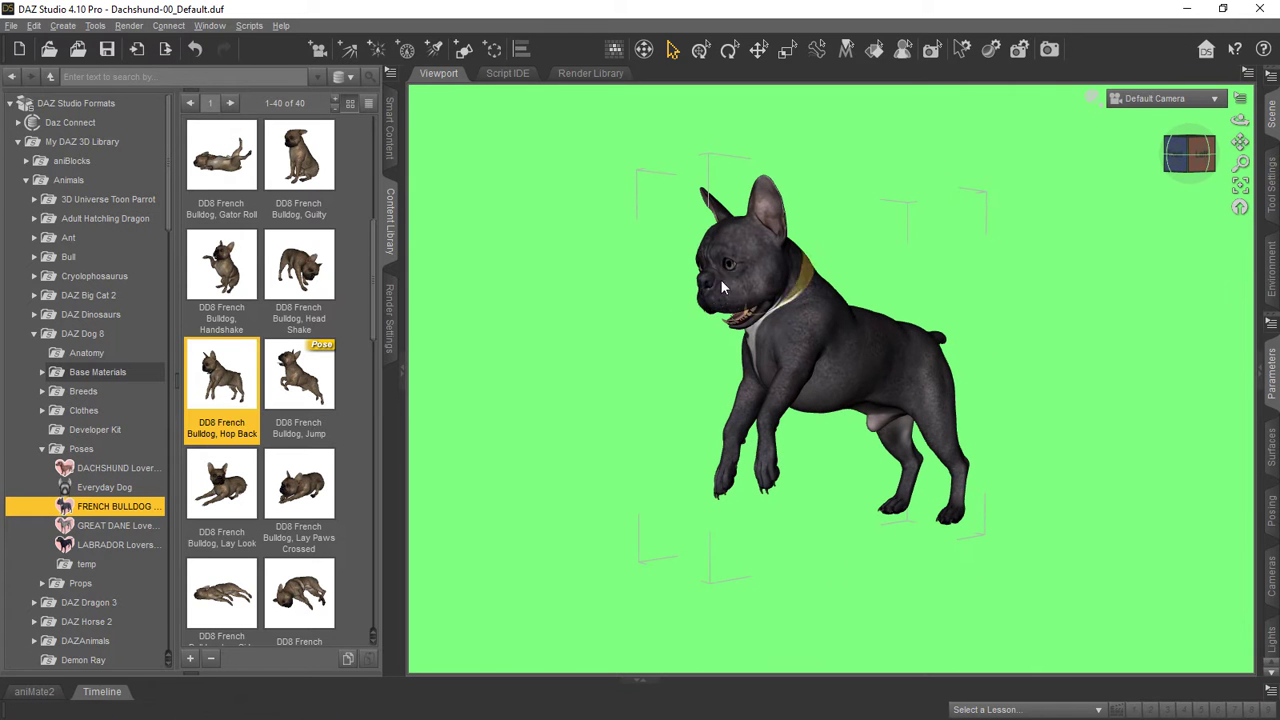
pyautogui.doubleClick(290, 437)
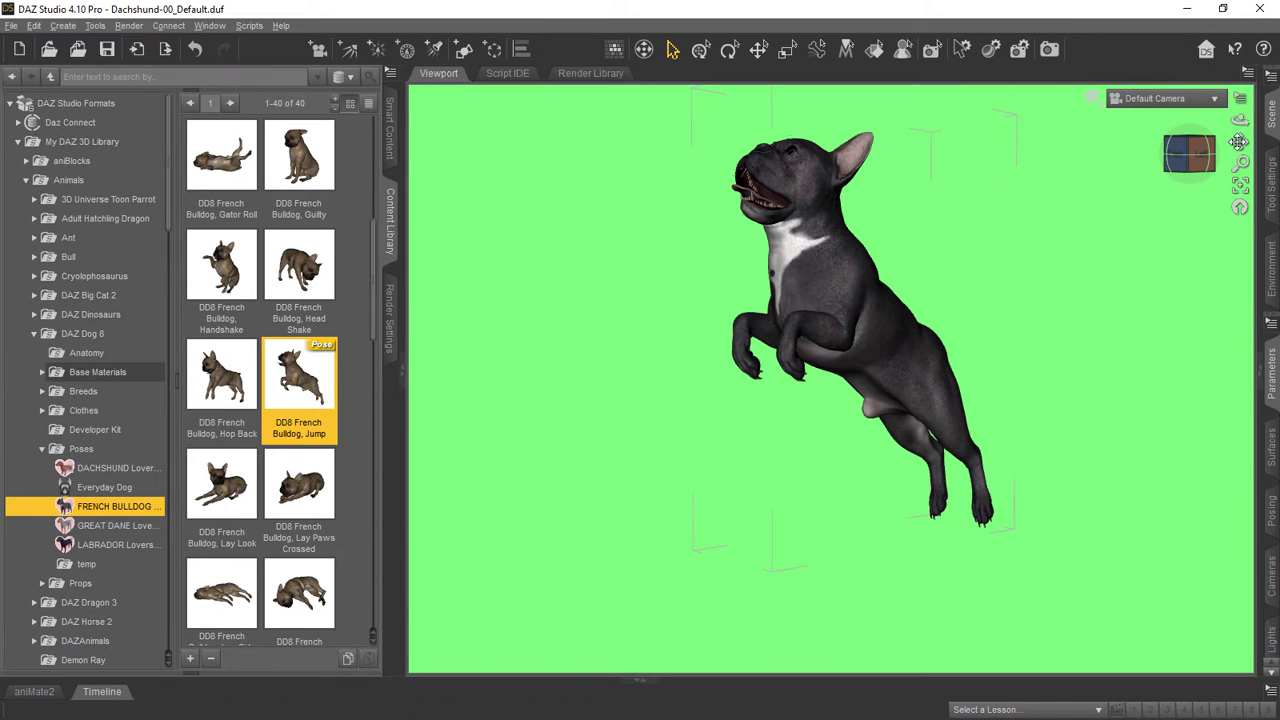
pyautogui.moveTo(1239, 121); pyautogui.dragTo(1240, 119)
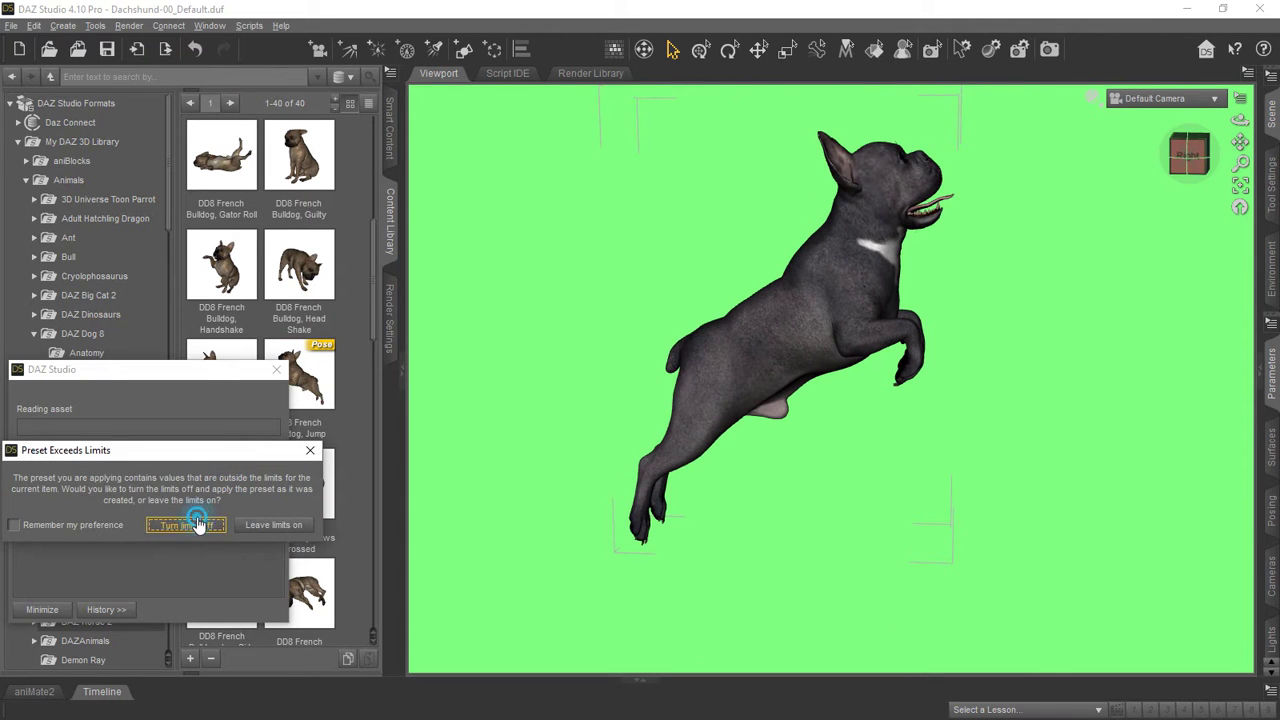
pyautogui.click(198, 524)
# Step: Apply the Lay Paws Crossed pose with joint limits turned off
pyautogui.scroll(-1, 356, 313)
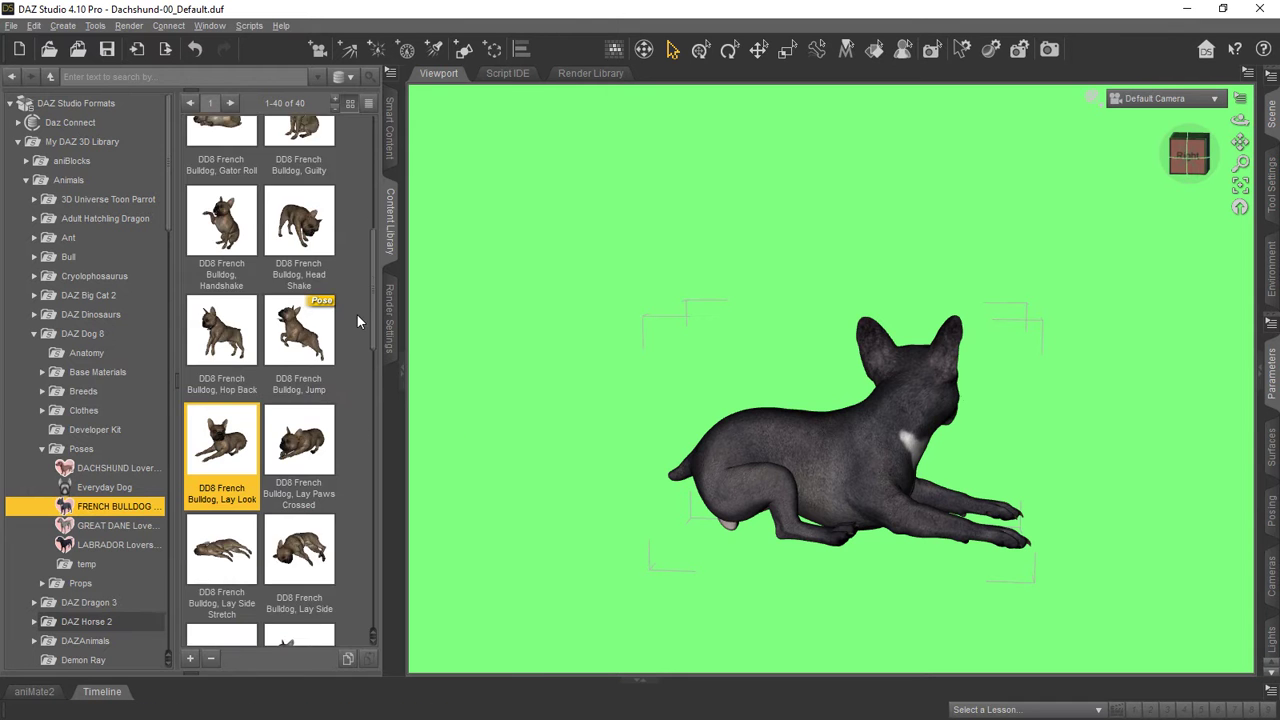
pyautogui.scroll(-2, 360, 309)
pyautogui.scroll(-1, 350, 318)
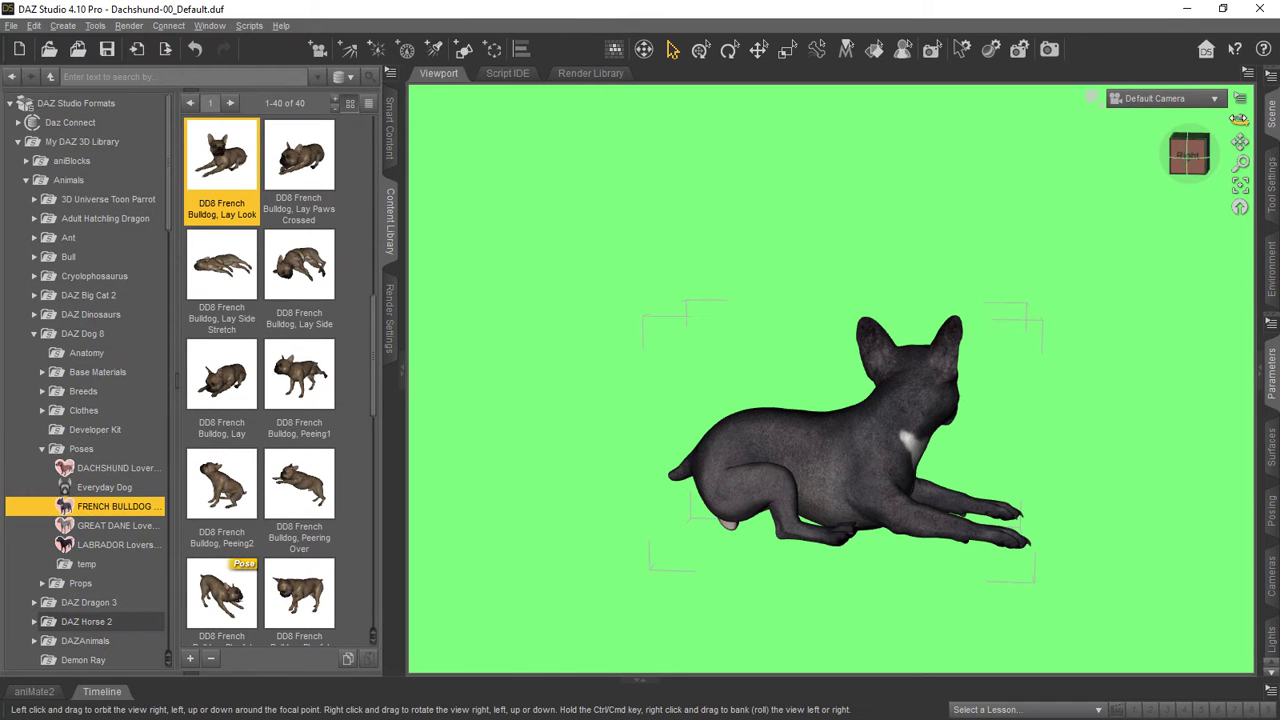
pyautogui.moveTo(1238, 118); pyautogui.dragTo(1240, 118)
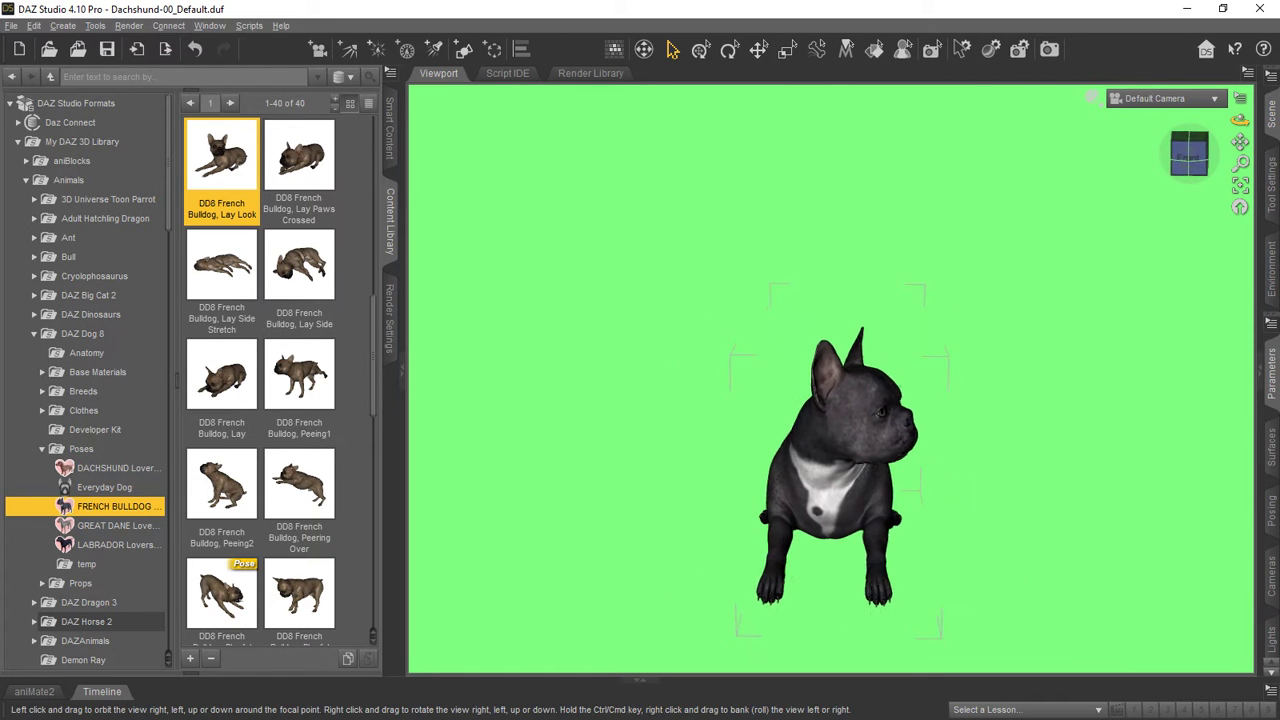
pyautogui.doubleClick(310, 160)
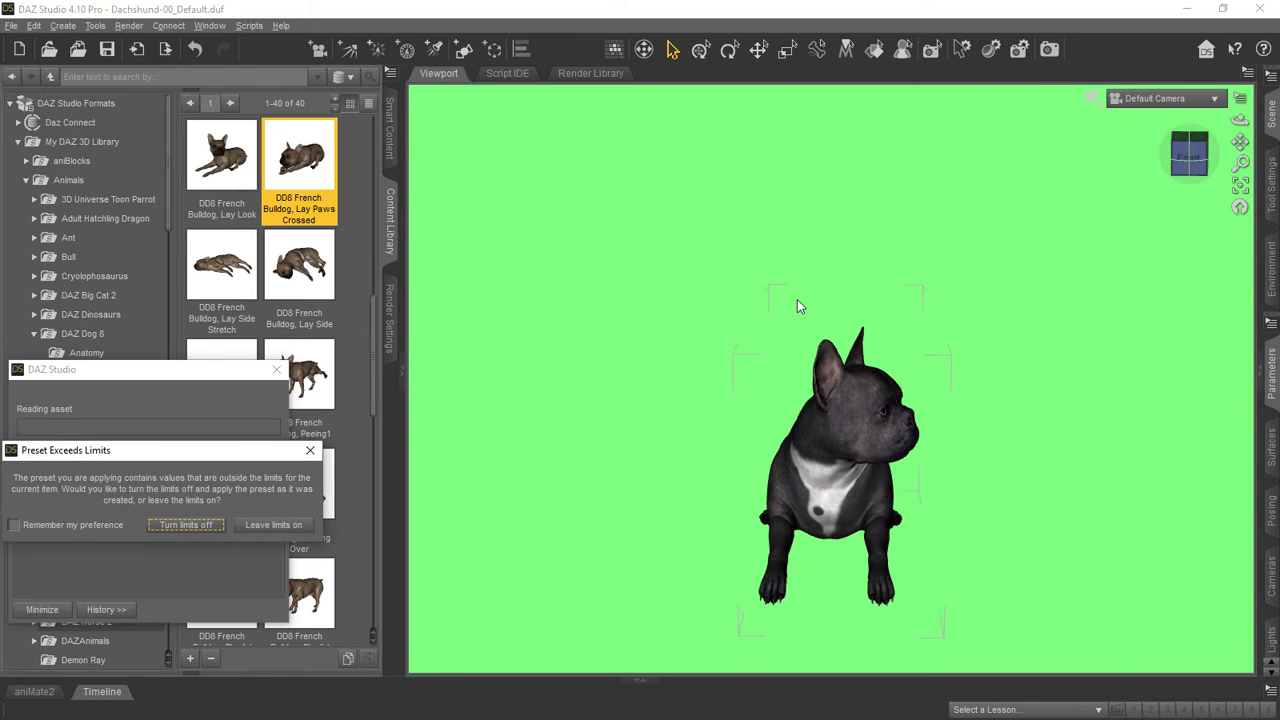
pyautogui.click(186, 525)
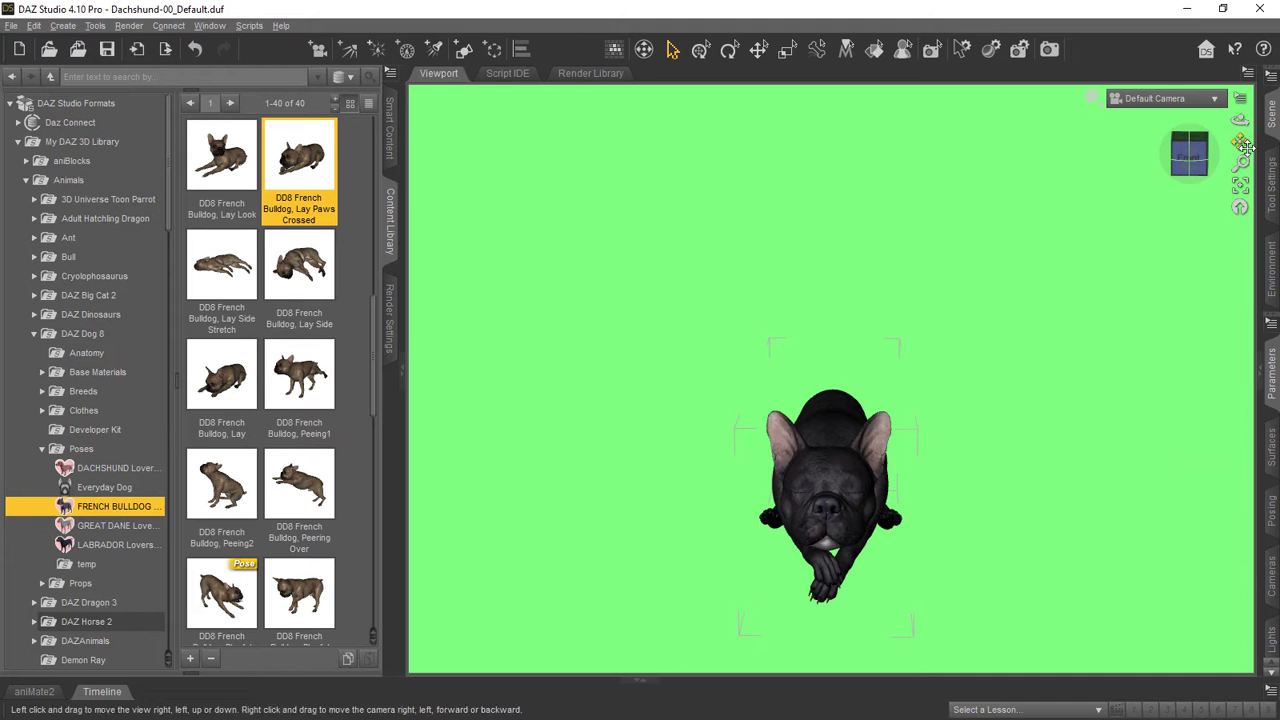
pyautogui.moveTo(1240, 118); pyautogui.dragTo(1240, 118)
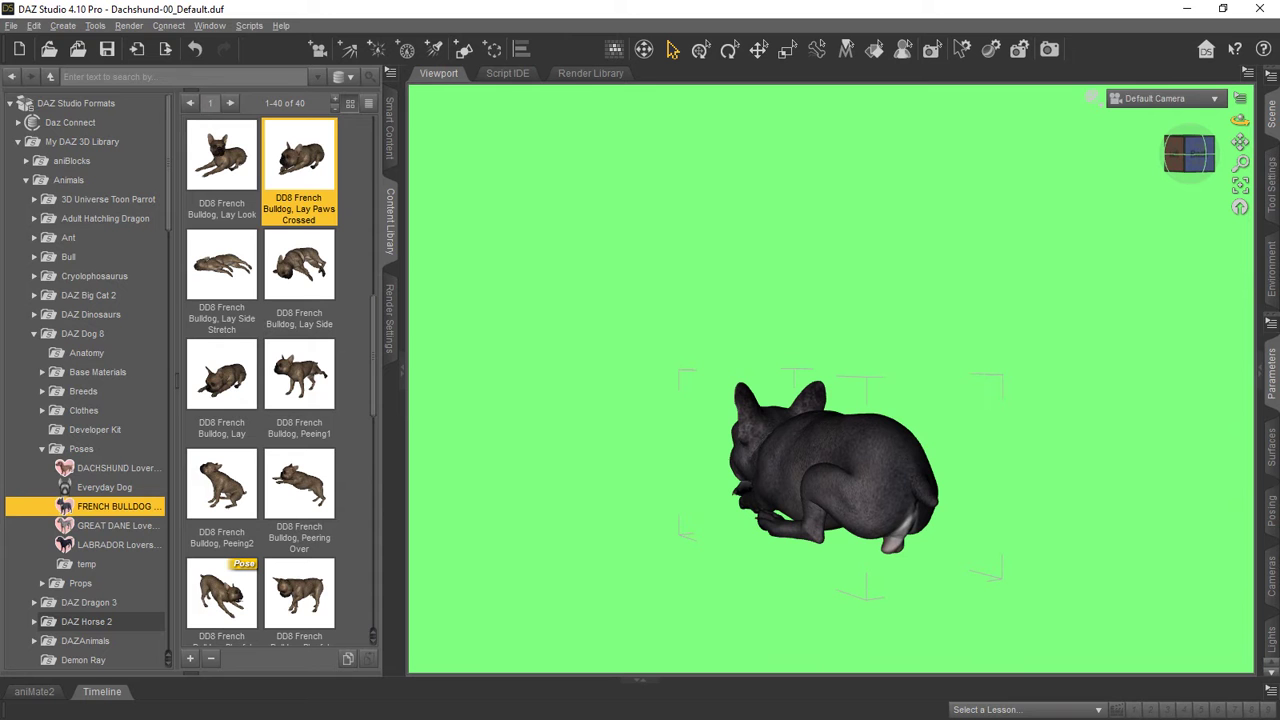
# Step: Apply Lay Side Stretch, Lay Side and finally Lay, orbiting between poses
pyautogui.doubleClick(244, 284)
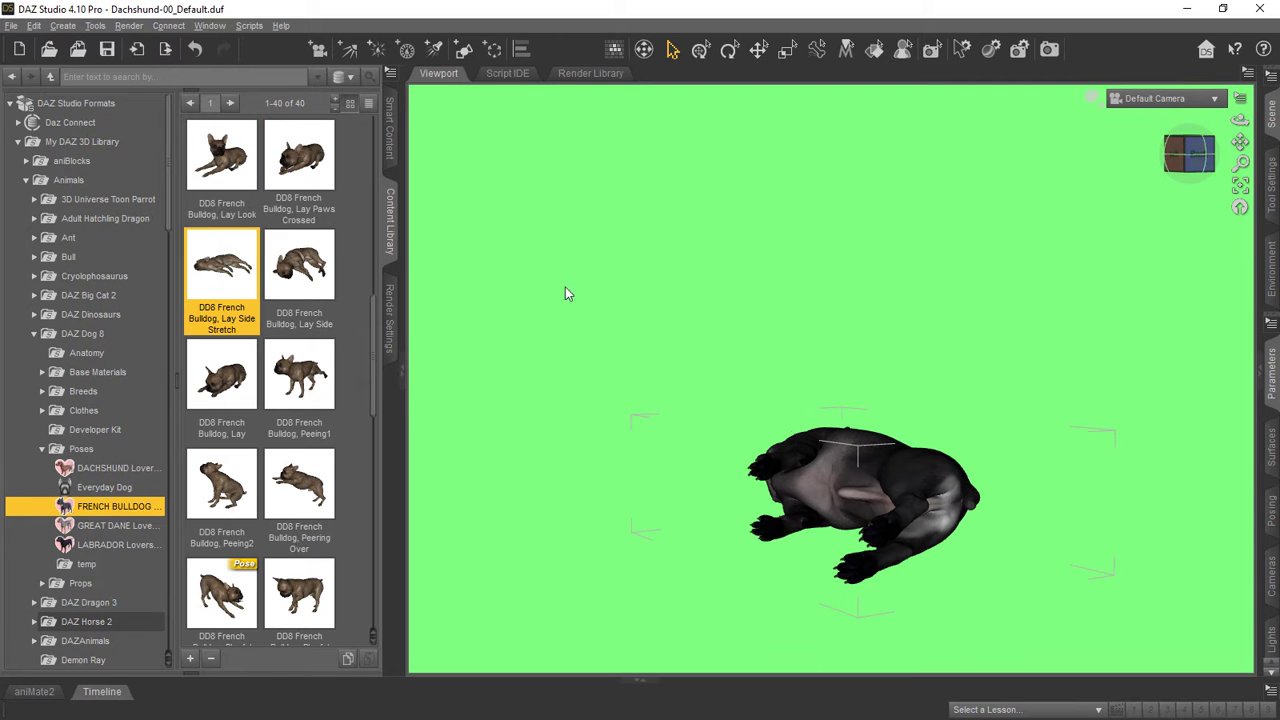
pyautogui.moveTo(1240, 118); pyautogui.dragTo(1218, 119)
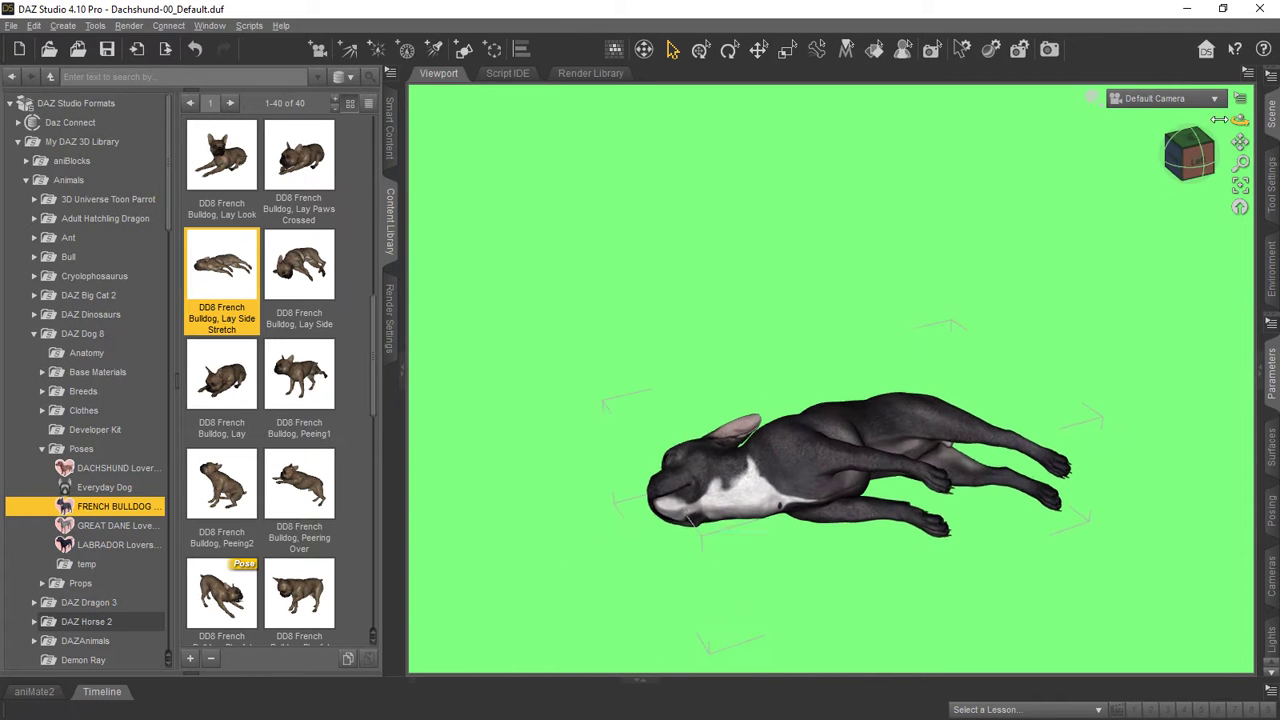
pyautogui.doubleClick(280, 262)
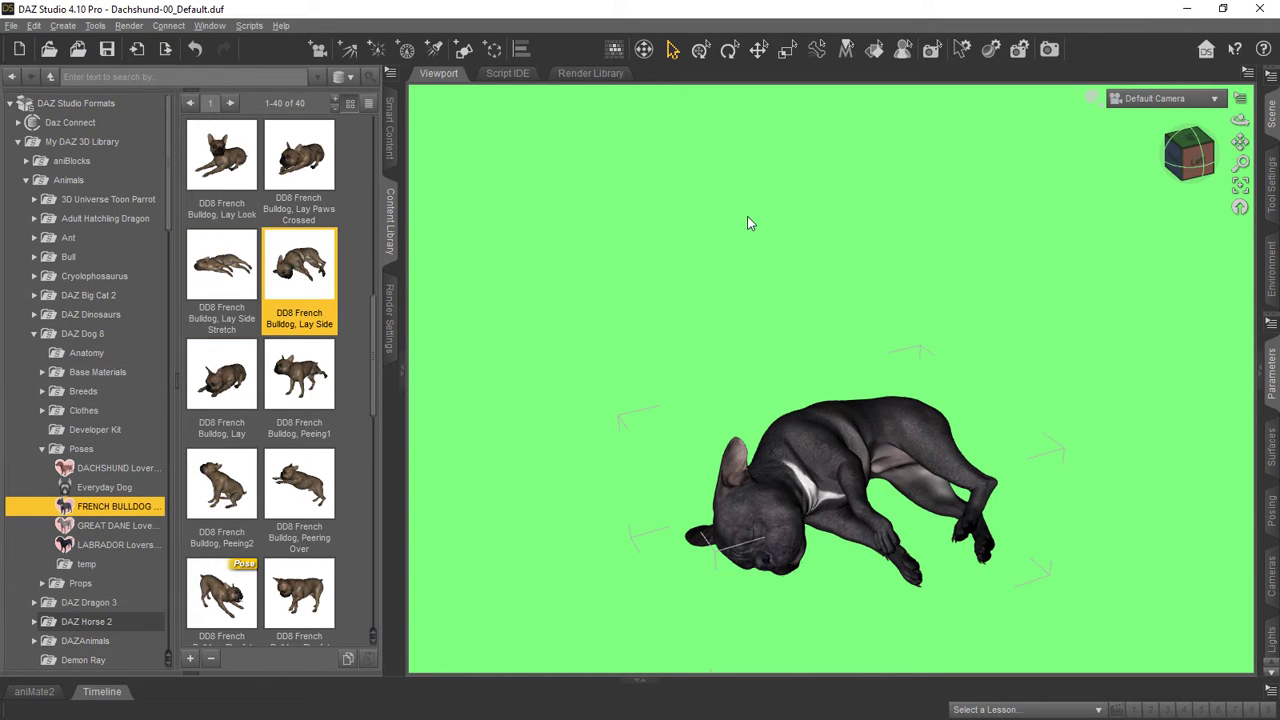
pyautogui.moveTo(1238, 119); pyautogui.dragTo(1238, 118)
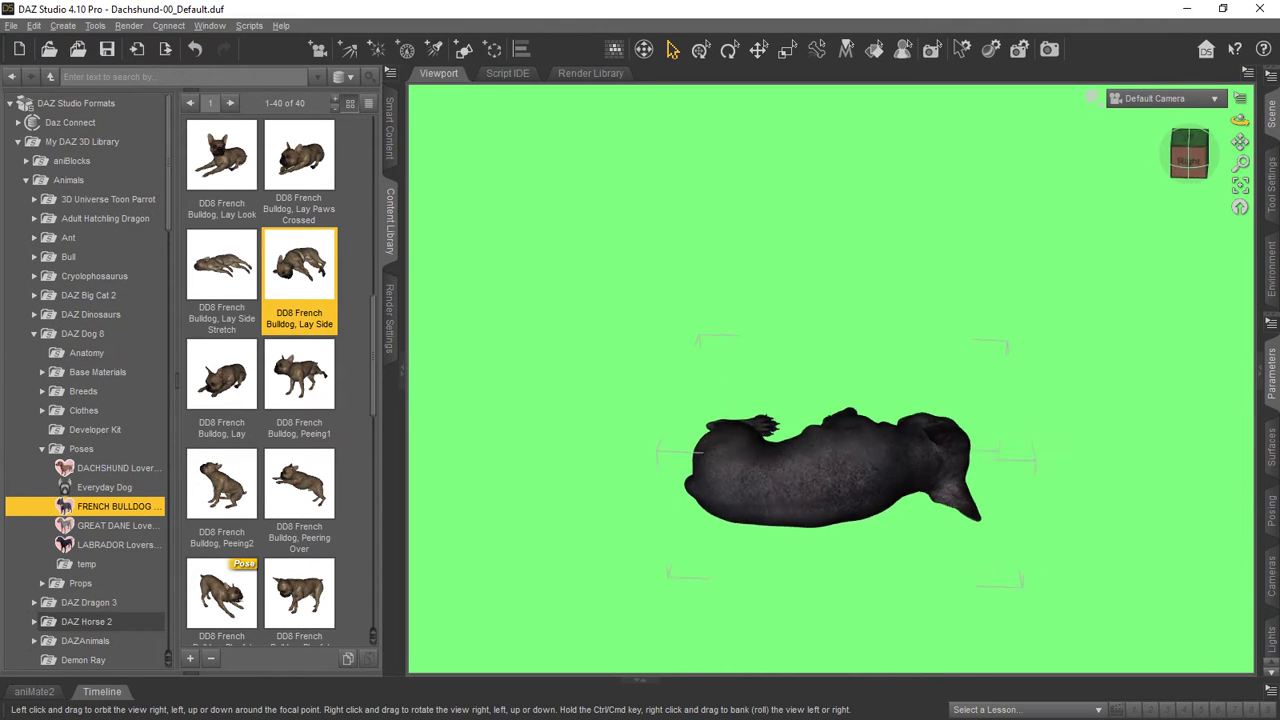
pyautogui.doubleClick(226, 390)
# Step: Apply the Peeing1 and Peeing2 poses, viewing the bulldog from its left side
pyautogui.scroll(-2, 340, 357)
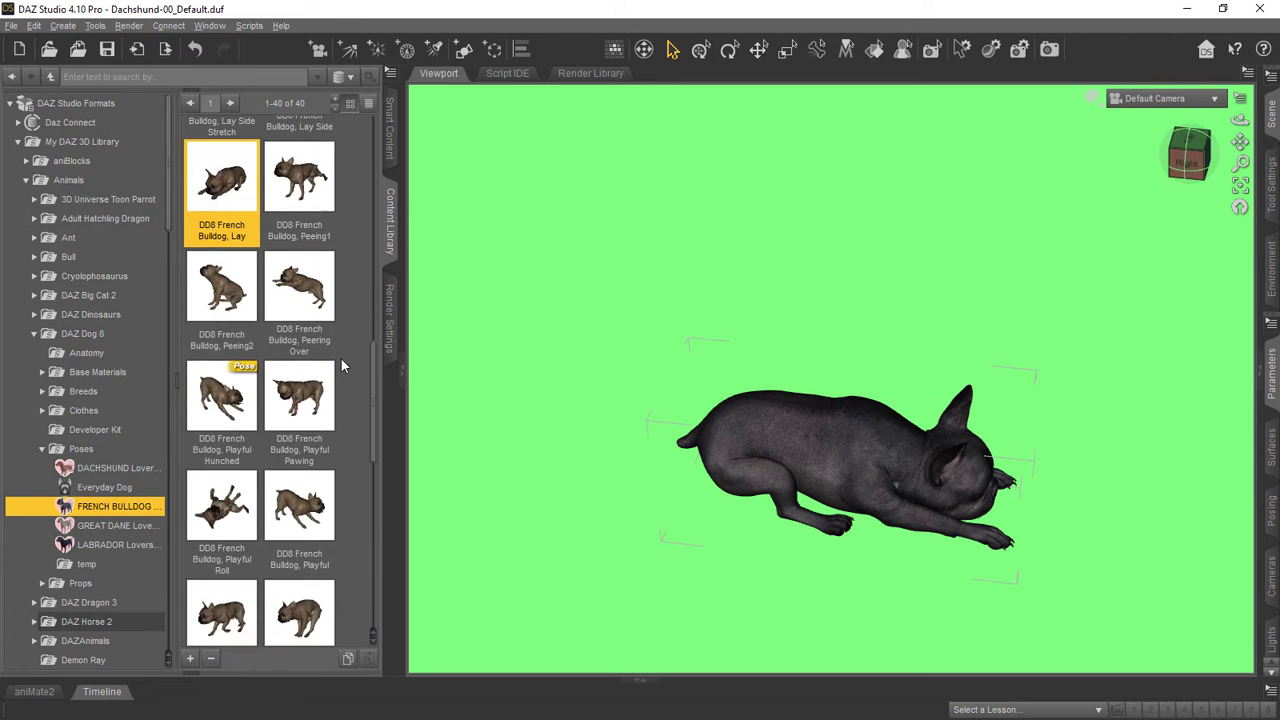
pyautogui.moveTo(1238, 118); pyautogui.dragTo(1238, 118)
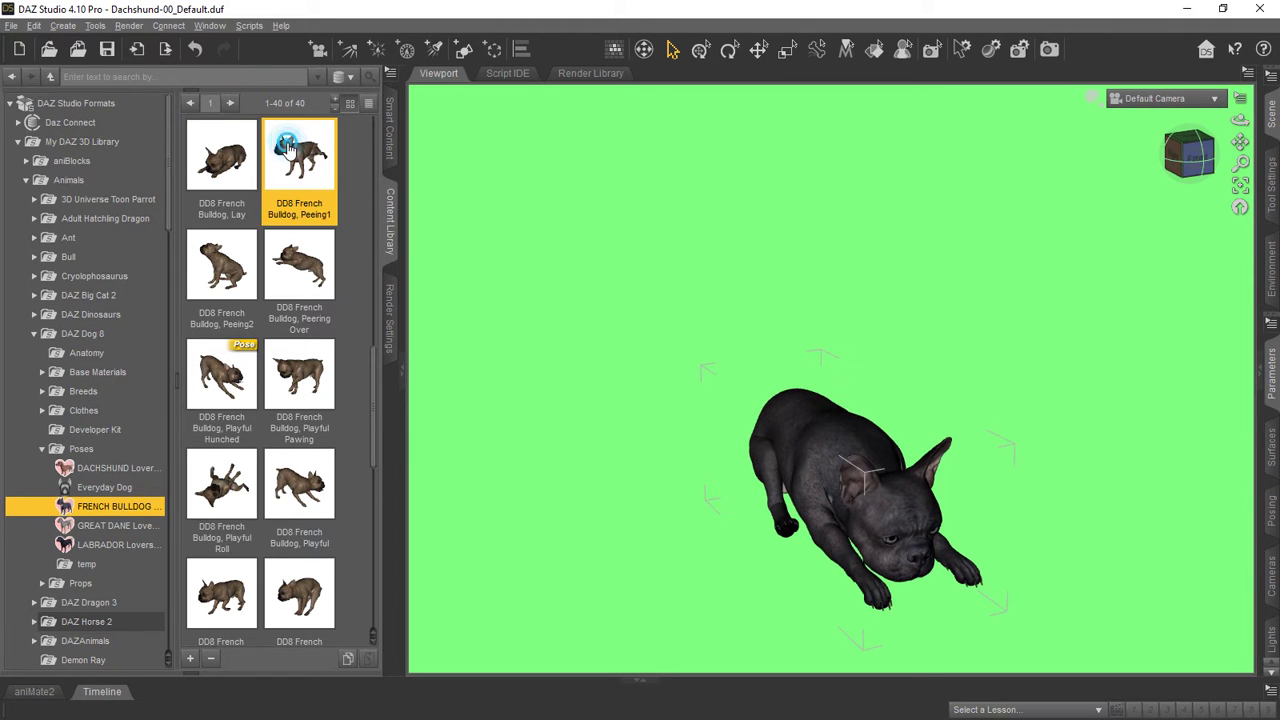
pyautogui.moveTo(1240, 118); pyautogui.dragTo(1240, 118)
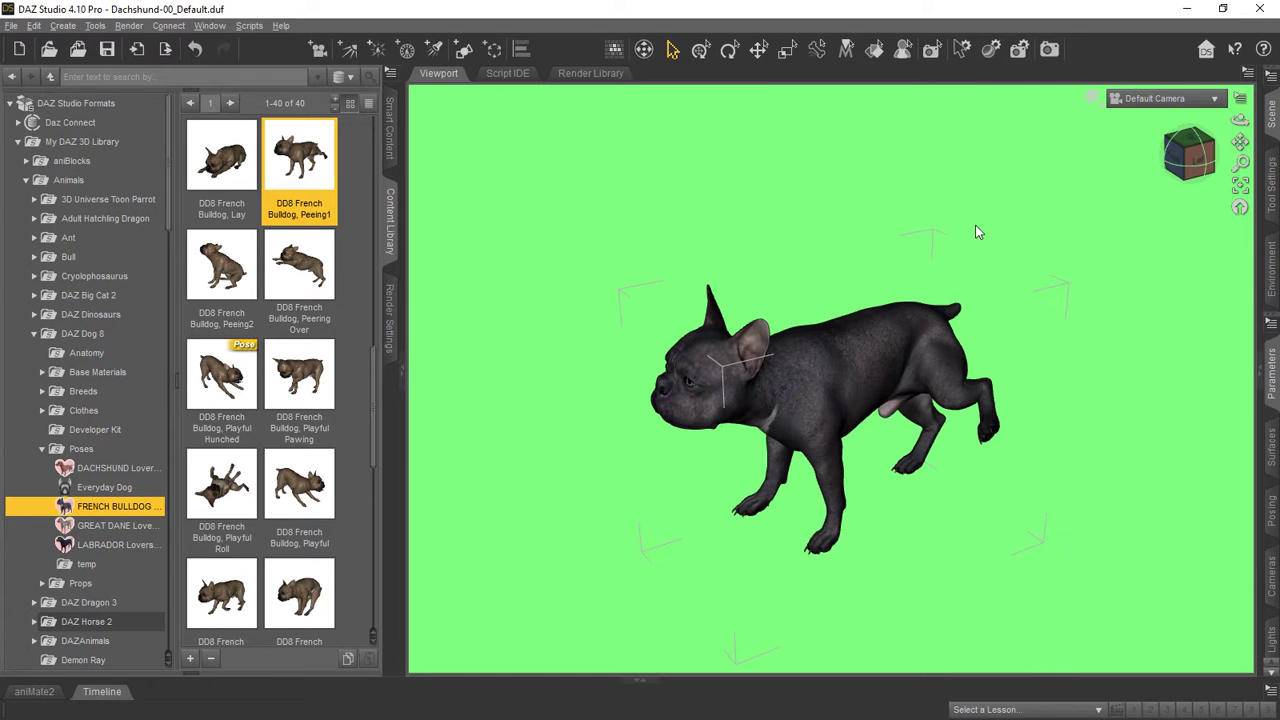
pyautogui.doubleClick(224, 262)
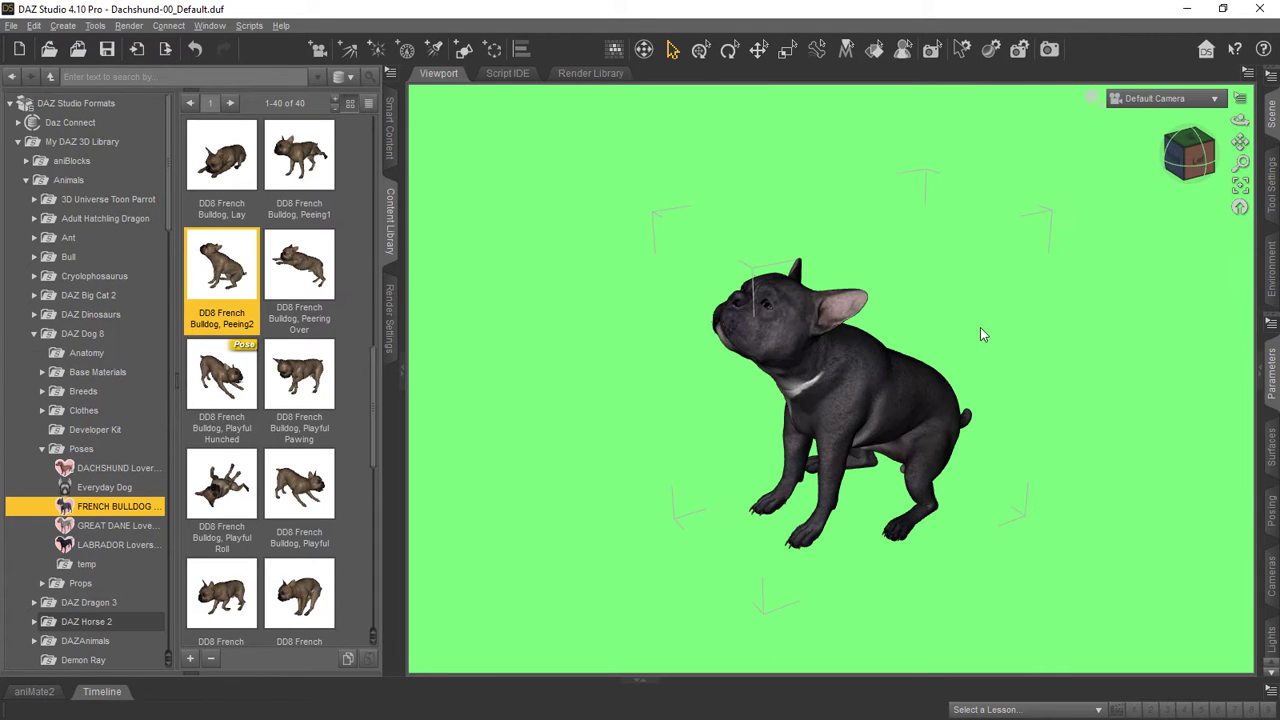
pyautogui.moveTo(1240, 118); pyautogui.dragTo(1240, 118)
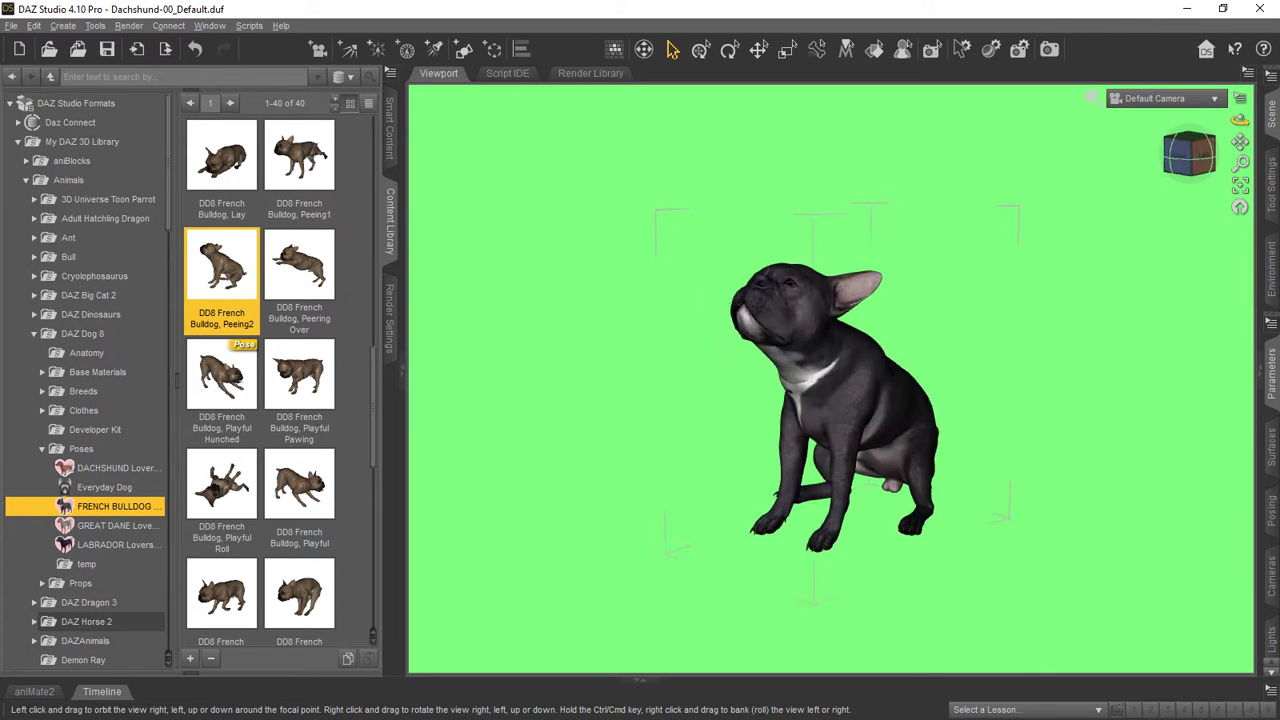
# Step: Inspect the Peering Over pose from both profiles, then apply Playful Hunched
pyautogui.moveTo(1239, 119); pyautogui.dragTo(1118, 194)
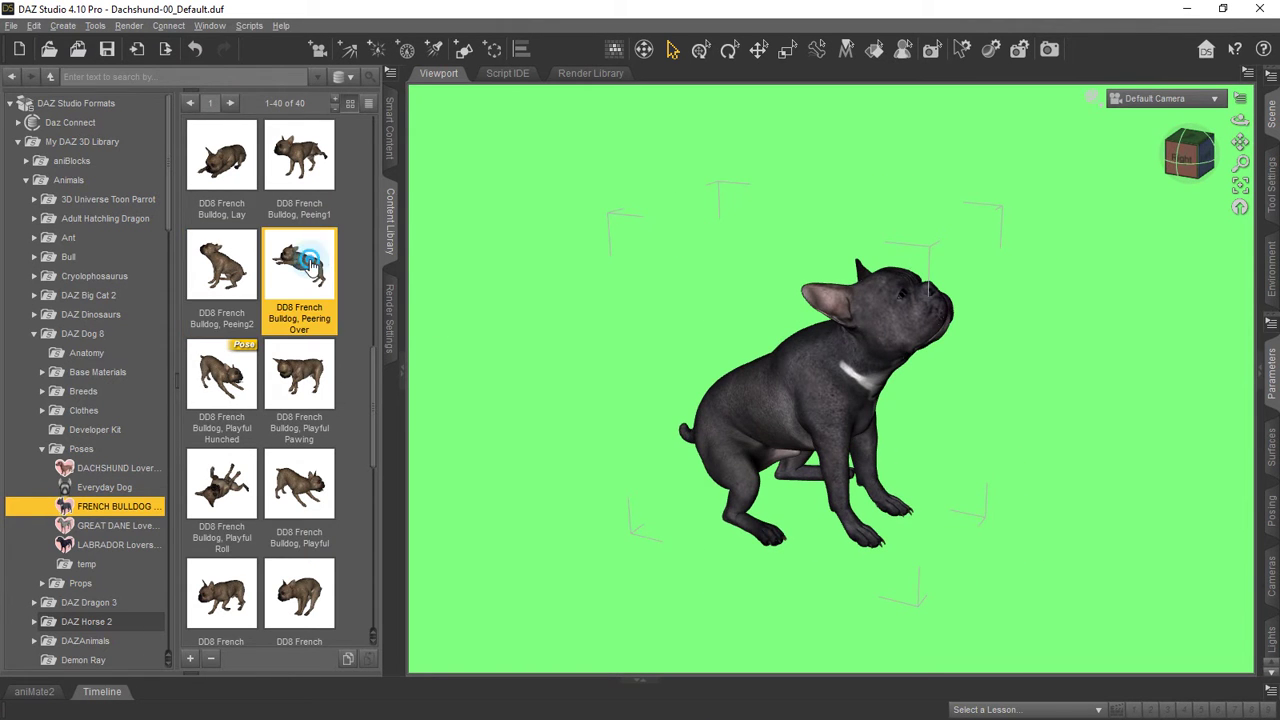
pyautogui.moveTo(1232, 122); pyautogui.dragTo(1160, 124)
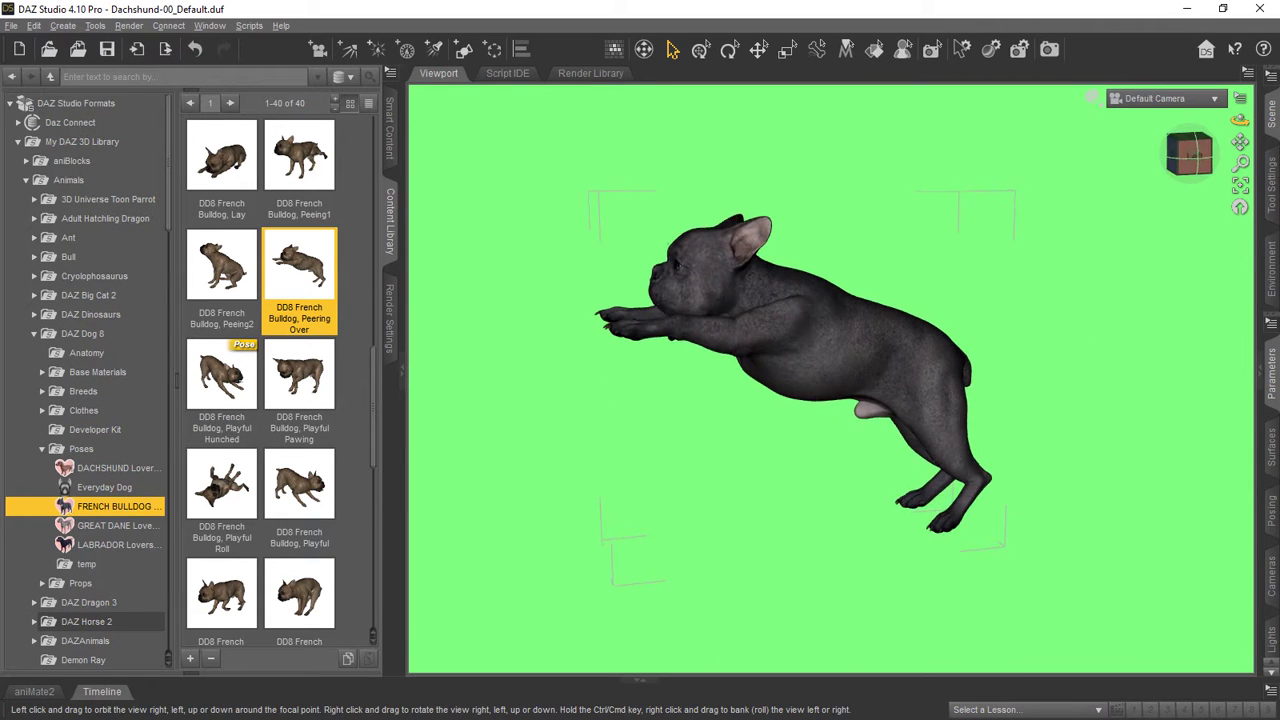
pyautogui.moveTo(1160, 124)
pyautogui.mouseDown()
pyautogui.moveTo(1120, 170)
pyautogui.moveTo(1090, 180)
pyautogui.moveTo(1226, 122)
pyautogui.mouseUp()
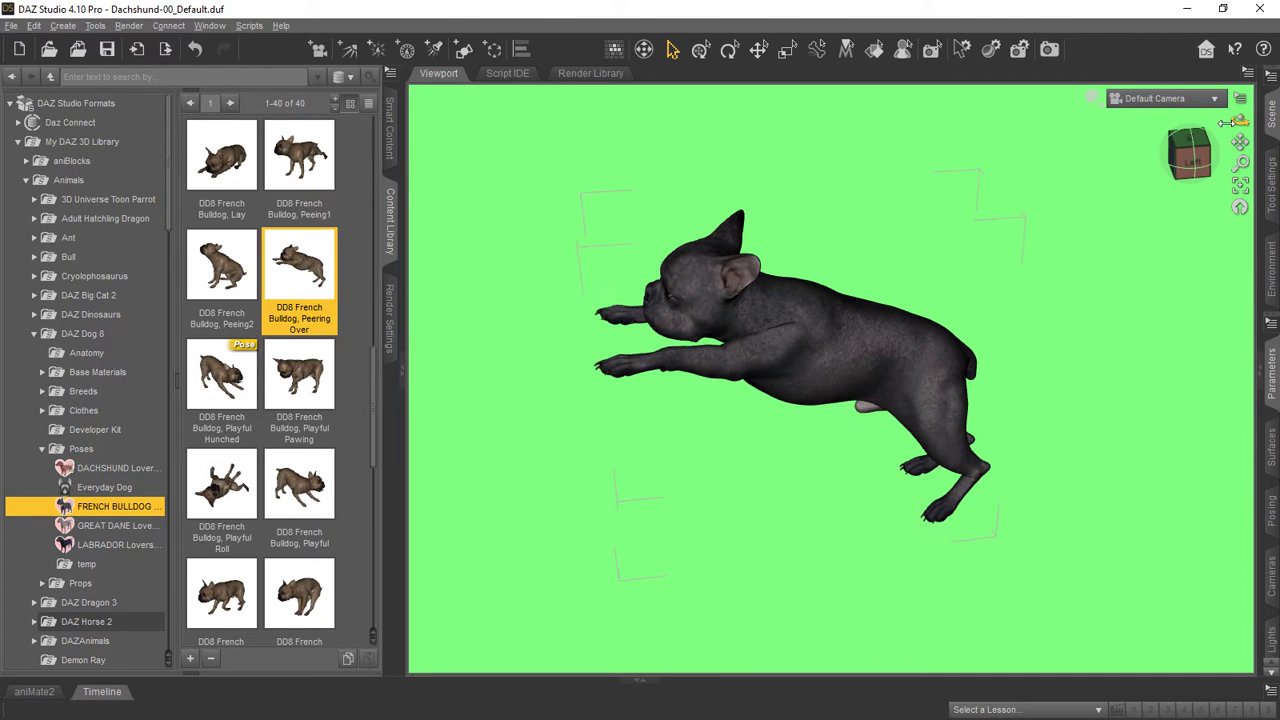
pyautogui.doubleClick(210, 365)
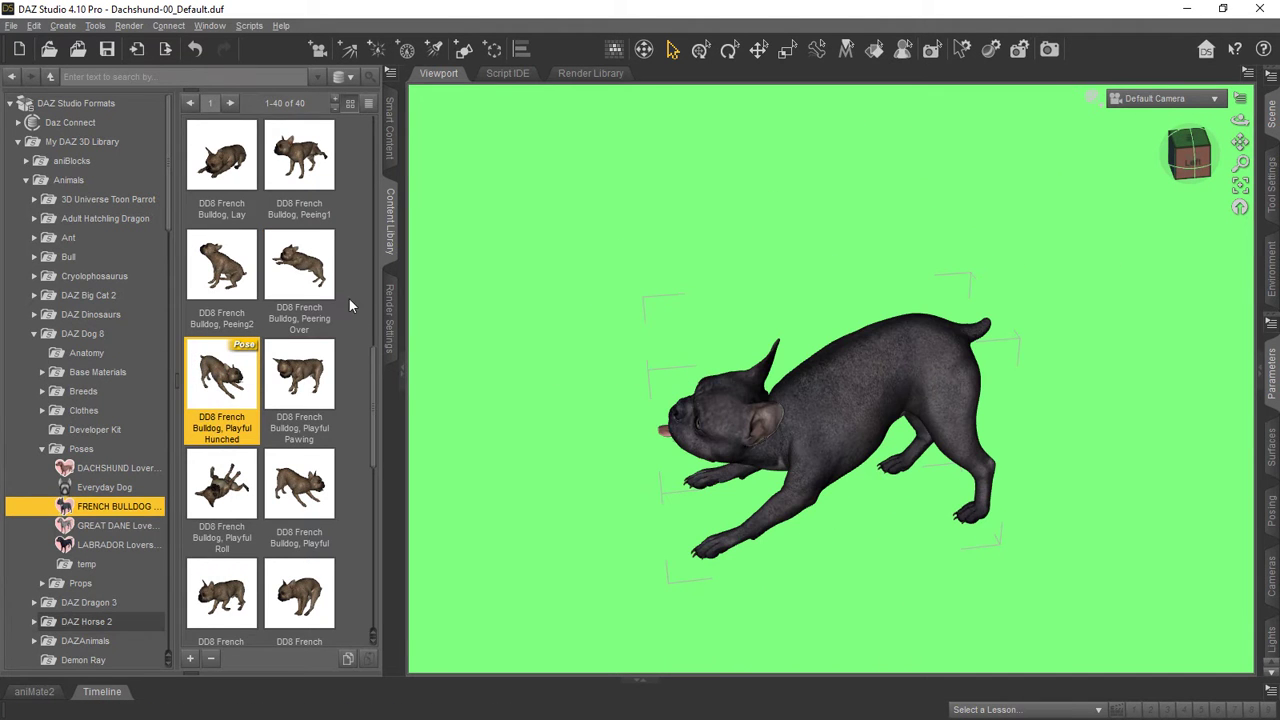
# Step: Apply the Playful Pawing and Playful Roll poses, orbiting around the dog
pyautogui.moveTo(372, 376); pyautogui.dragTo(374, 432)
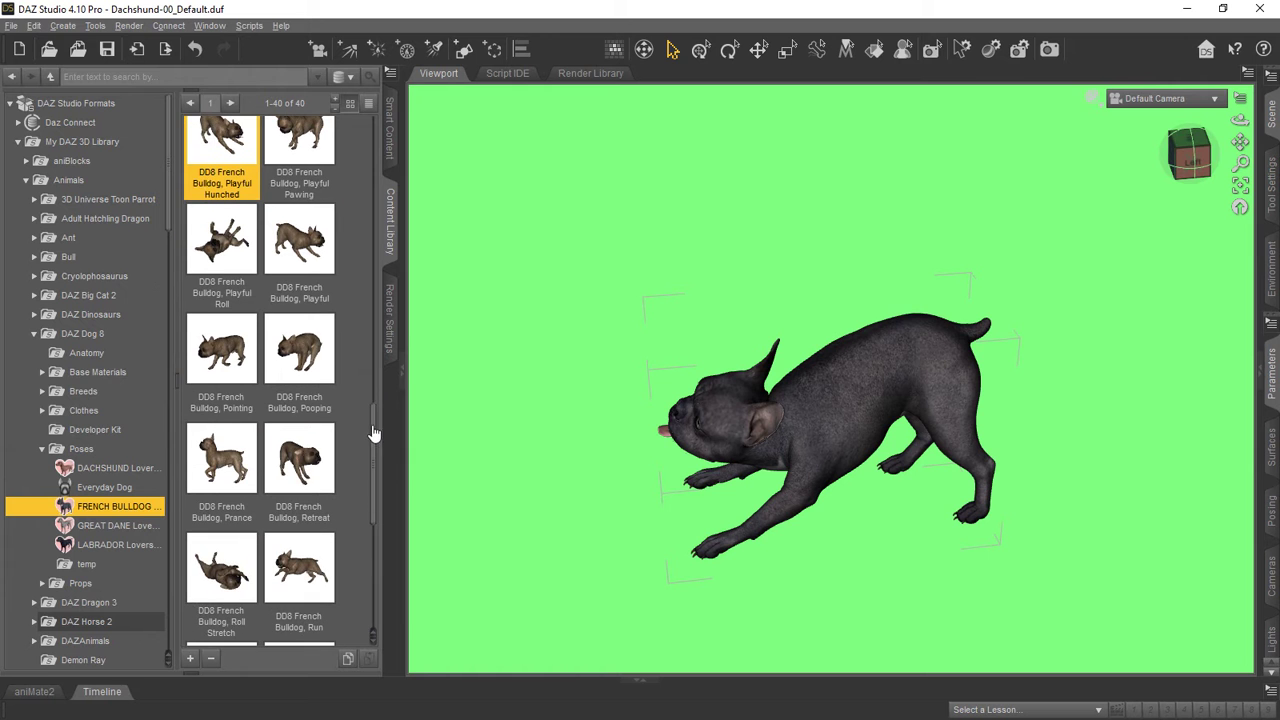
pyautogui.moveTo(1238, 121); pyautogui.dragTo(1238, 119)
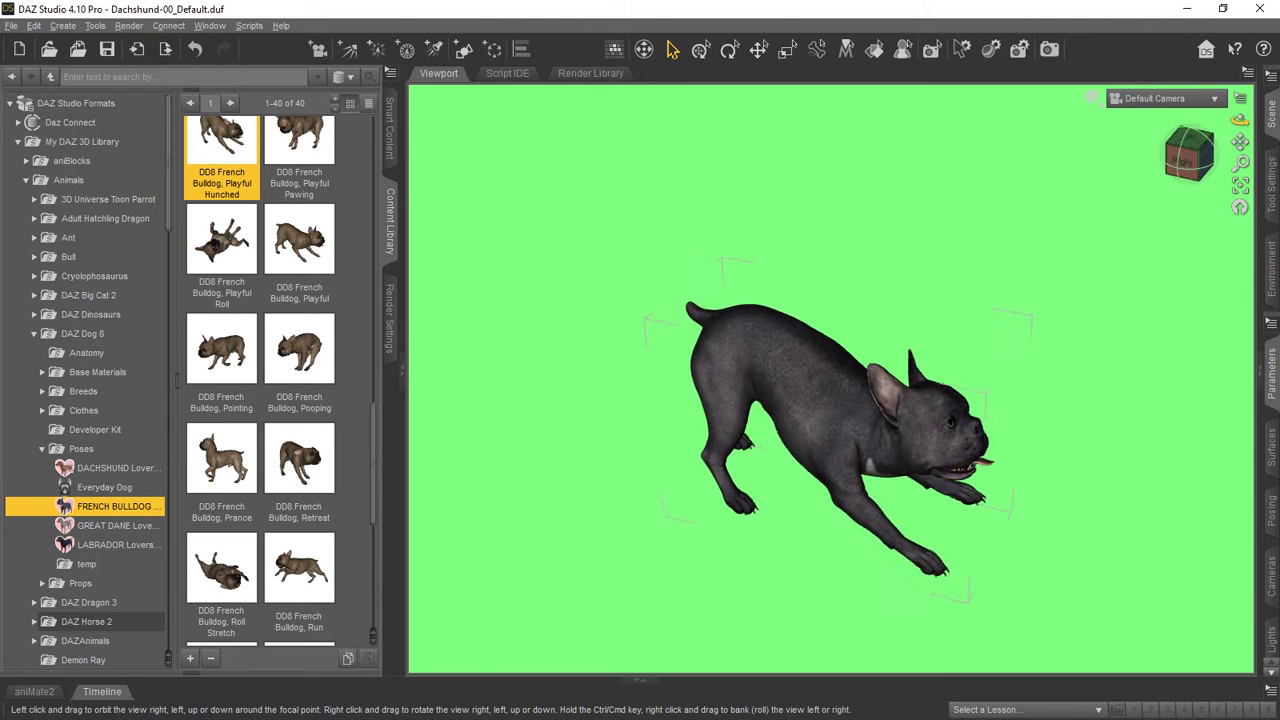
pyautogui.moveTo(1238, 121); pyautogui.dragTo(1238, 119)
pyautogui.doubleClick(300, 136)
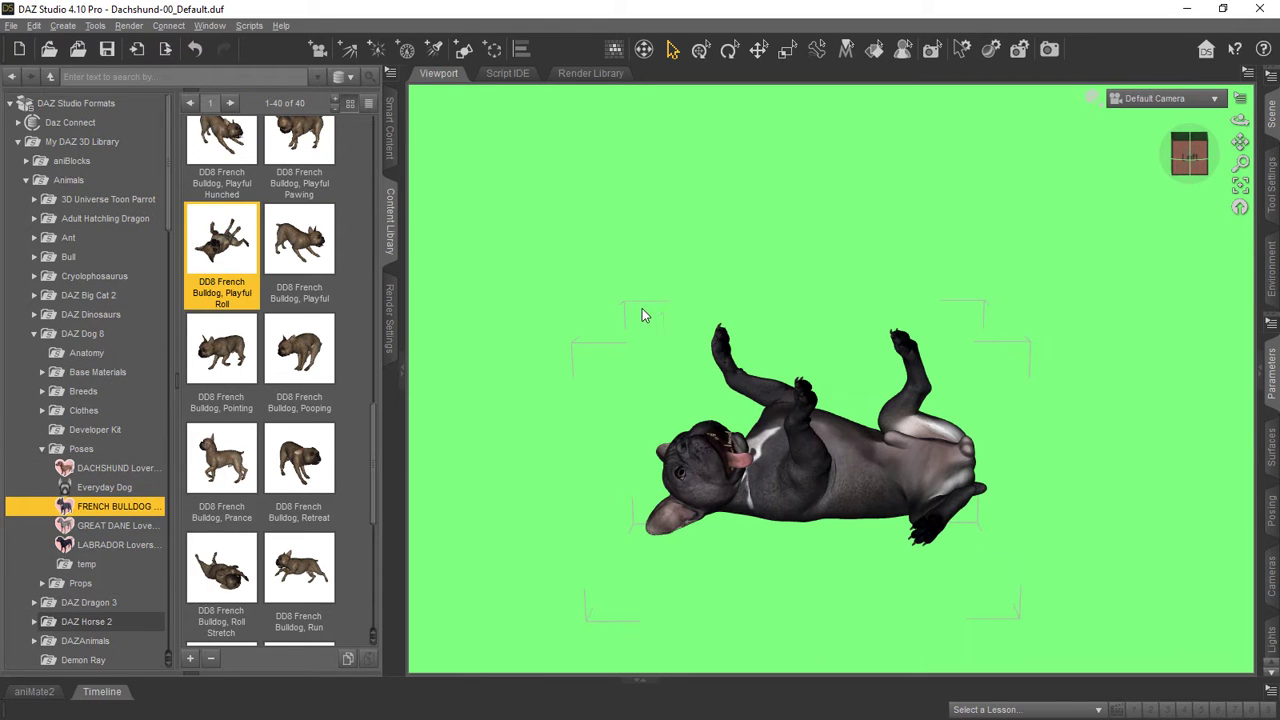
pyautogui.moveTo(1238, 119); pyautogui.dragTo(1238, 119)
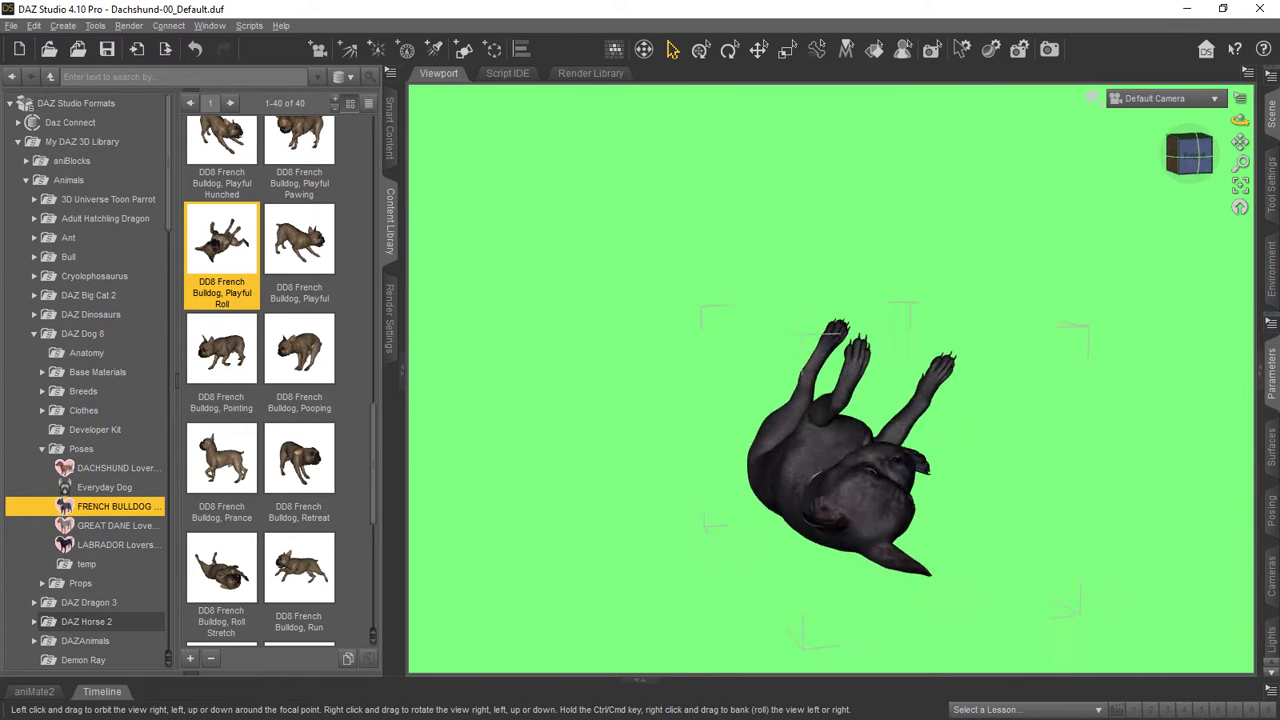
pyautogui.moveTo(1238, 119); pyautogui.dragTo(1232, 143)
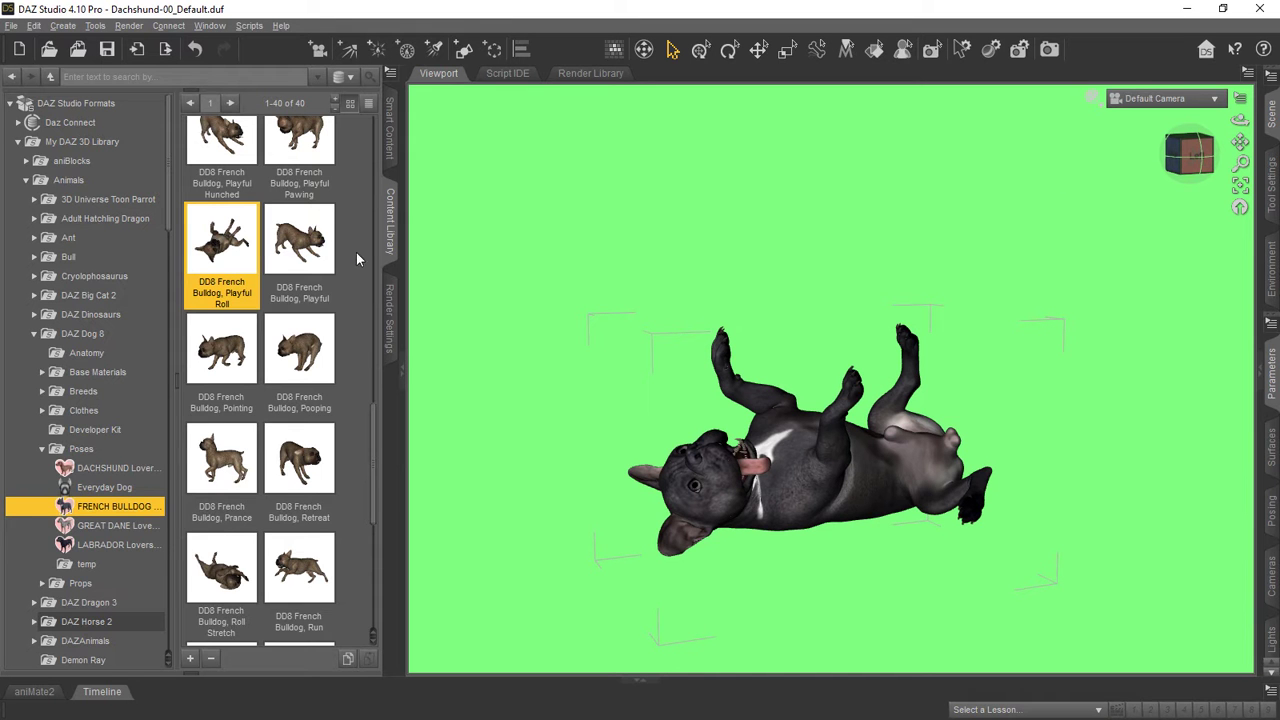
# Step: Apply Playful, Pointing and Pooping poses, orbiting around each
pyautogui.doubleClick(284, 255)
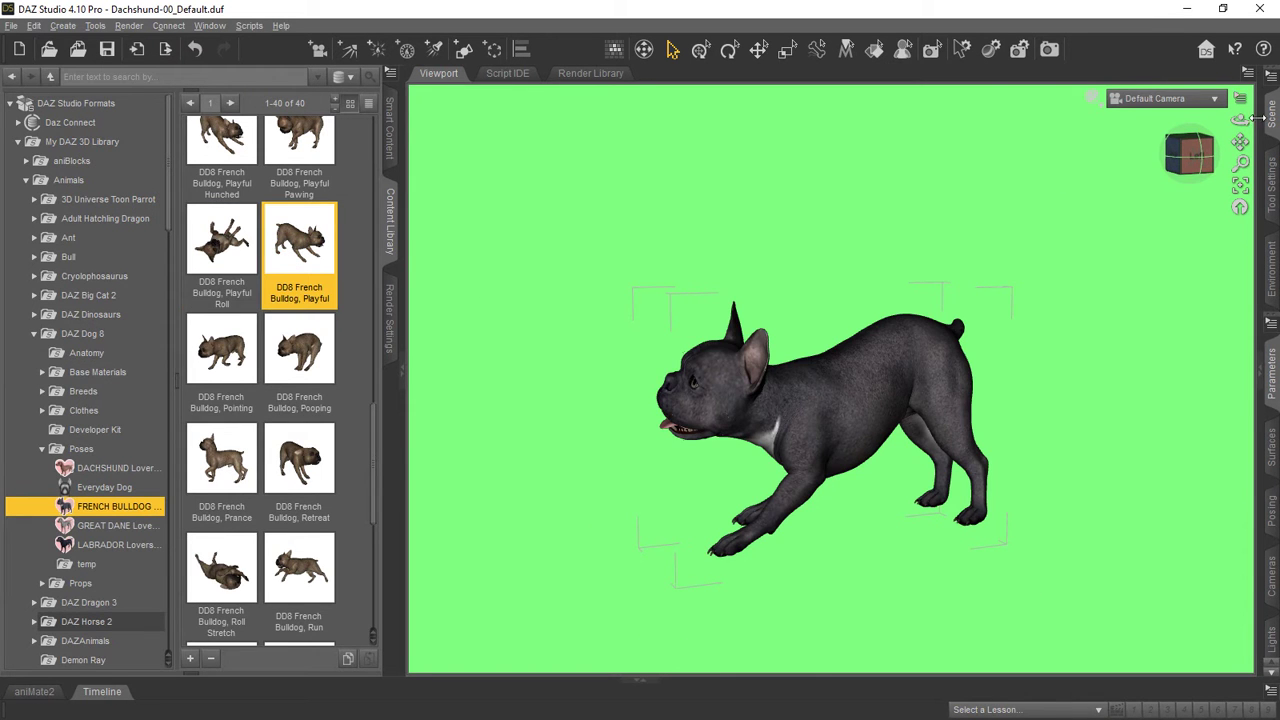
pyautogui.moveTo(1238, 119); pyautogui.dragTo(1238, 119)
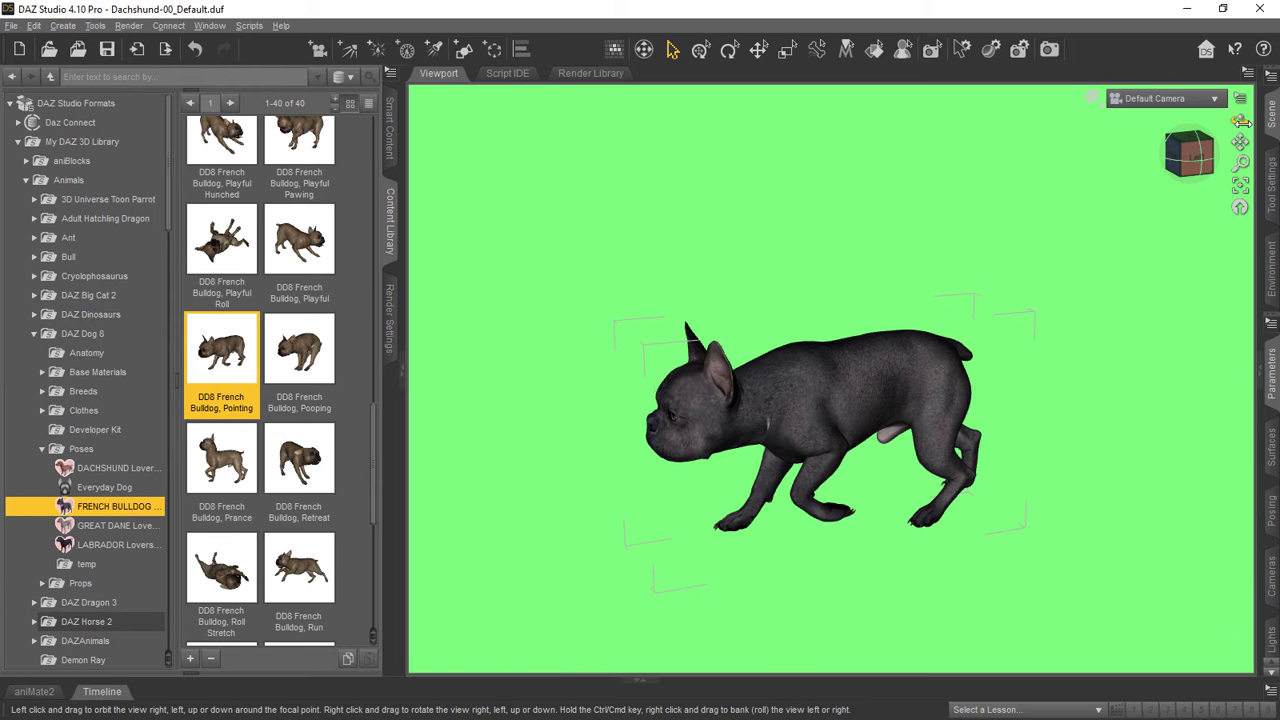
pyautogui.moveTo(1238, 119); pyautogui.dragTo(1238, 119)
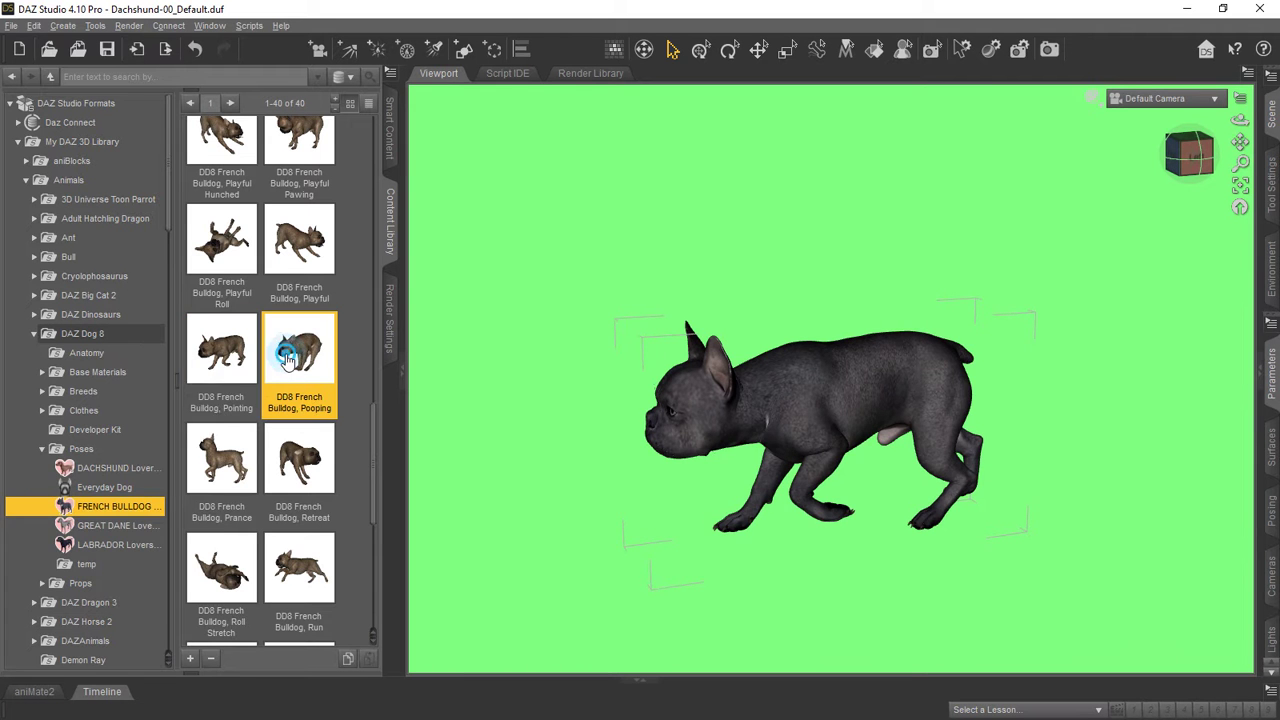
pyautogui.moveTo(1238, 119); pyautogui.dragTo(1238, 119)
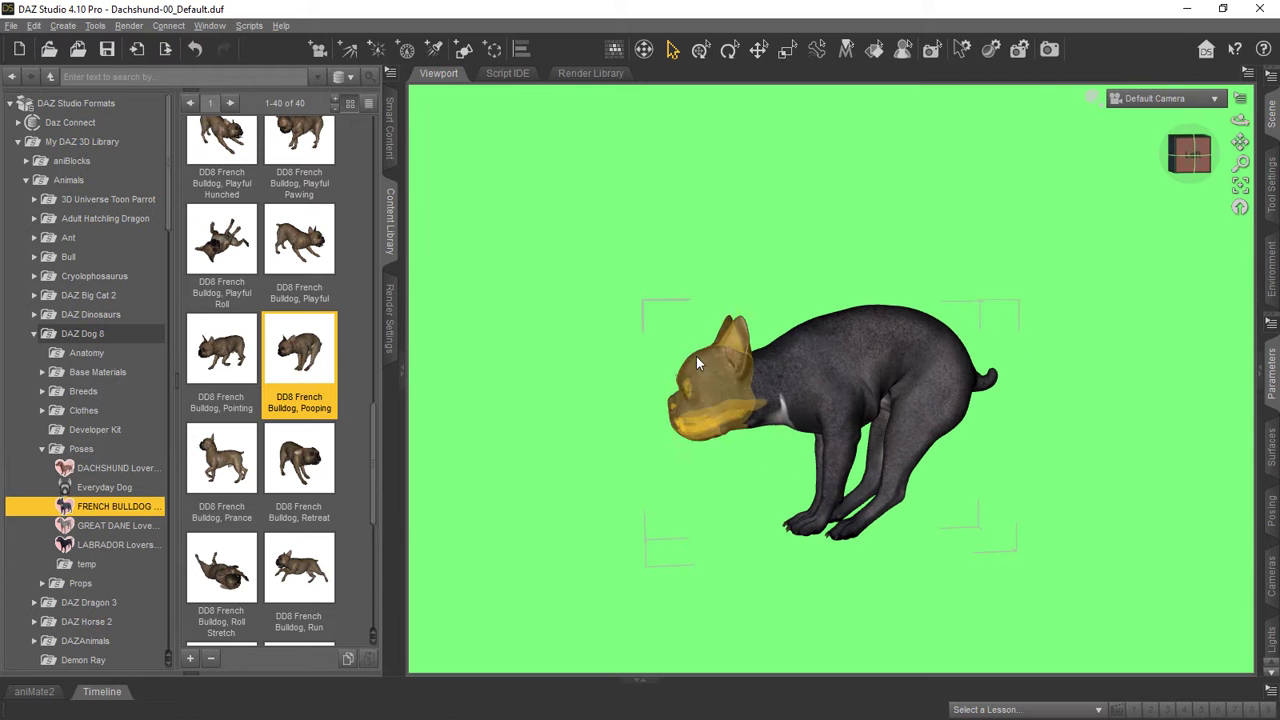
# Step: Apply the Prance pose with joint limits turned off
pyautogui.doubleClick(210, 452)
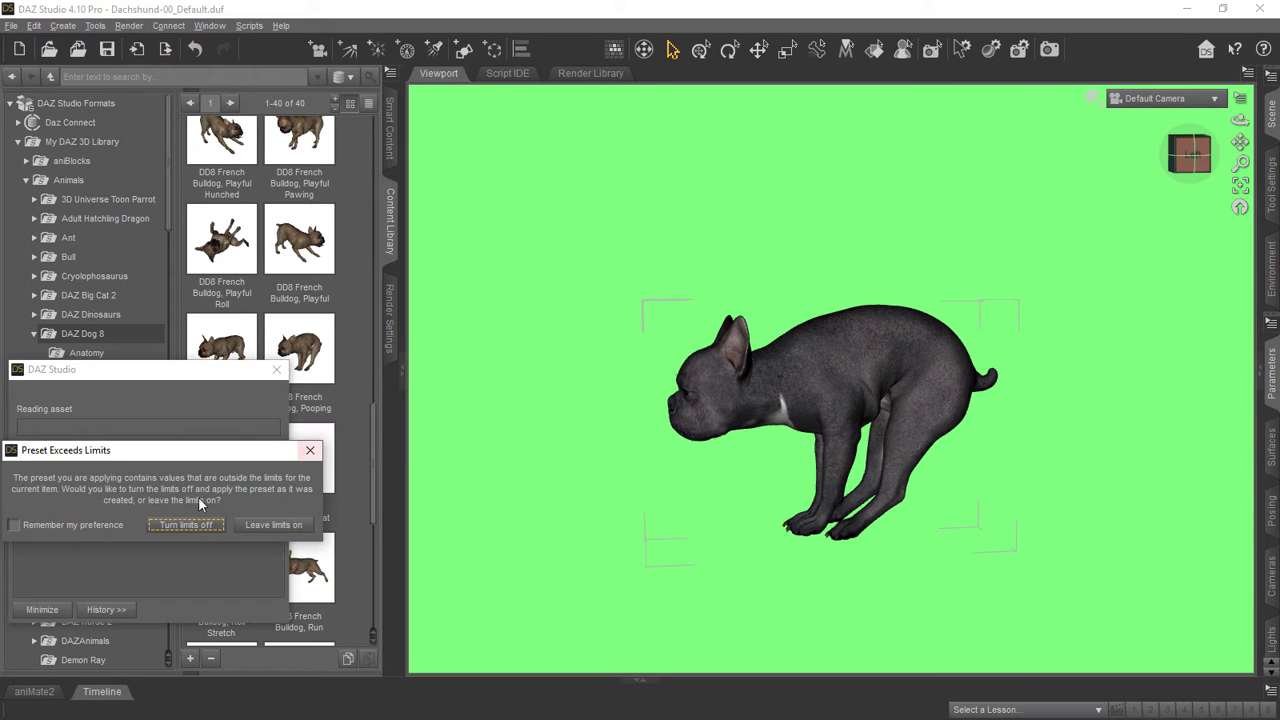
pyautogui.click(183, 527)
pyautogui.moveTo(371, 428); pyautogui.dragTo(371, 514)
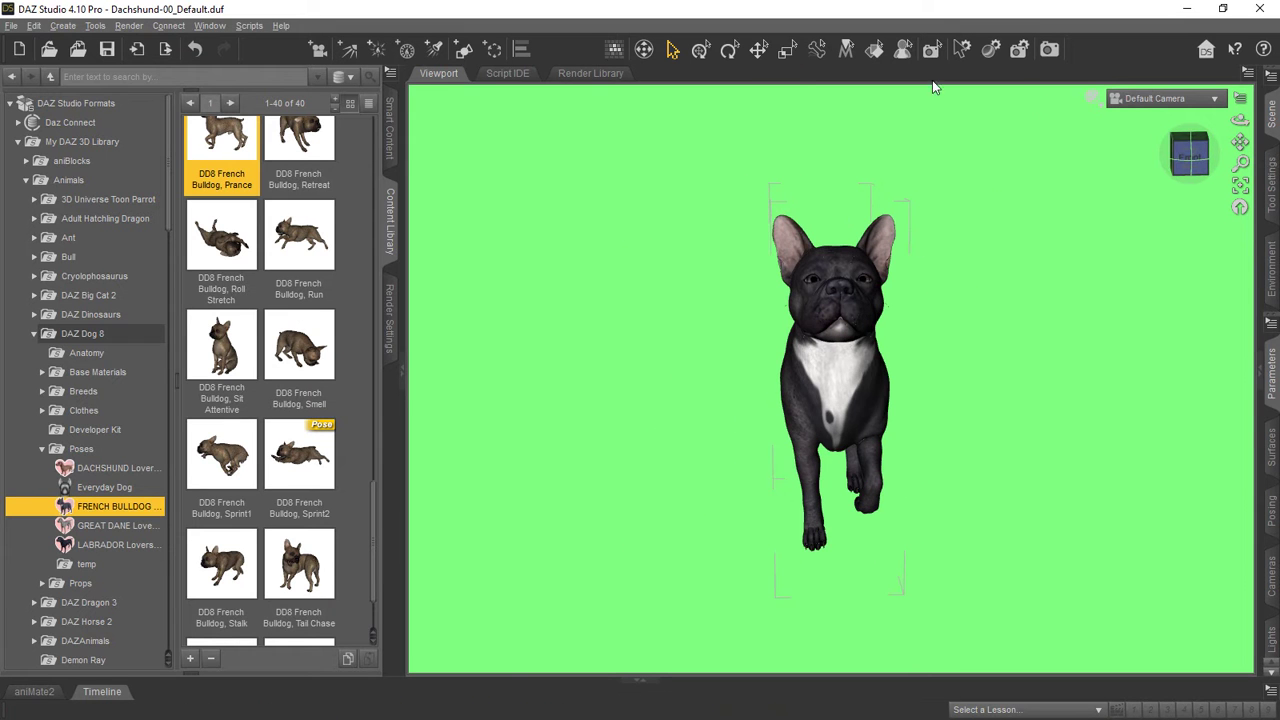
# Step: Pose the bulldog as Retreat, Roll Stretch, Run, Sit Attentive and Smell in turn
pyautogui.doubleClick(297, 148)
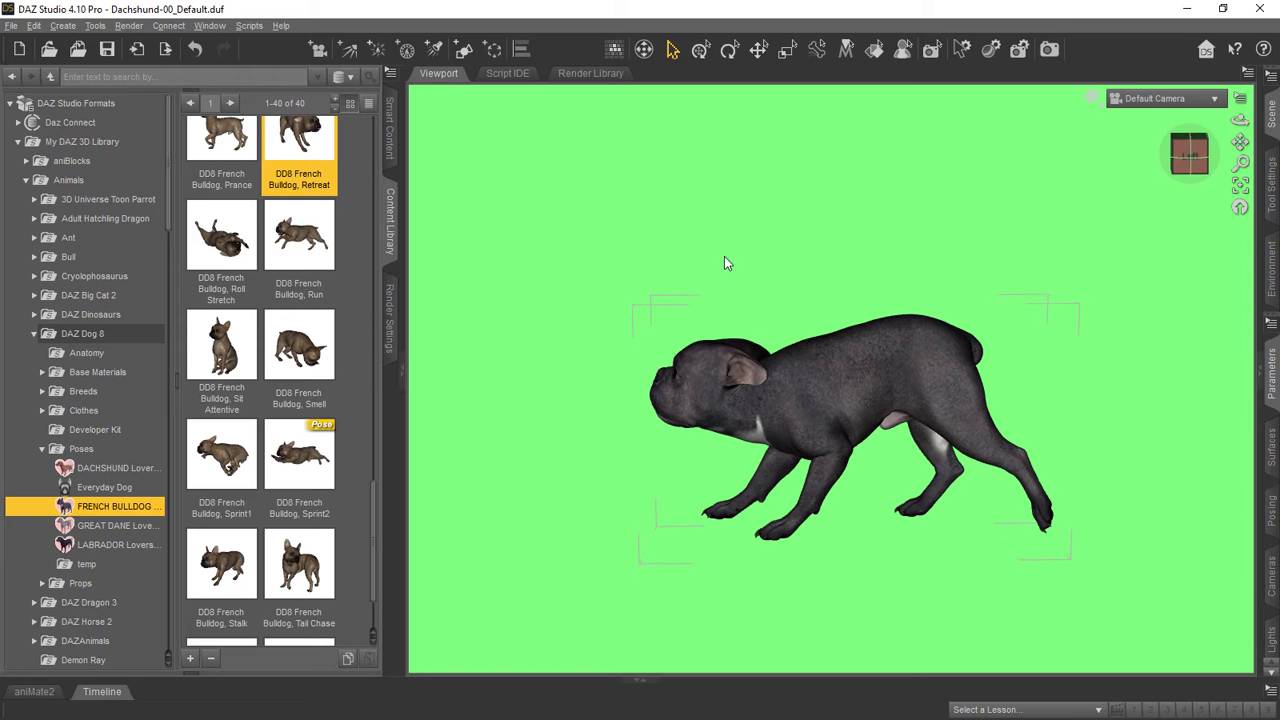
pyautogui.doubleClick(243, 245)
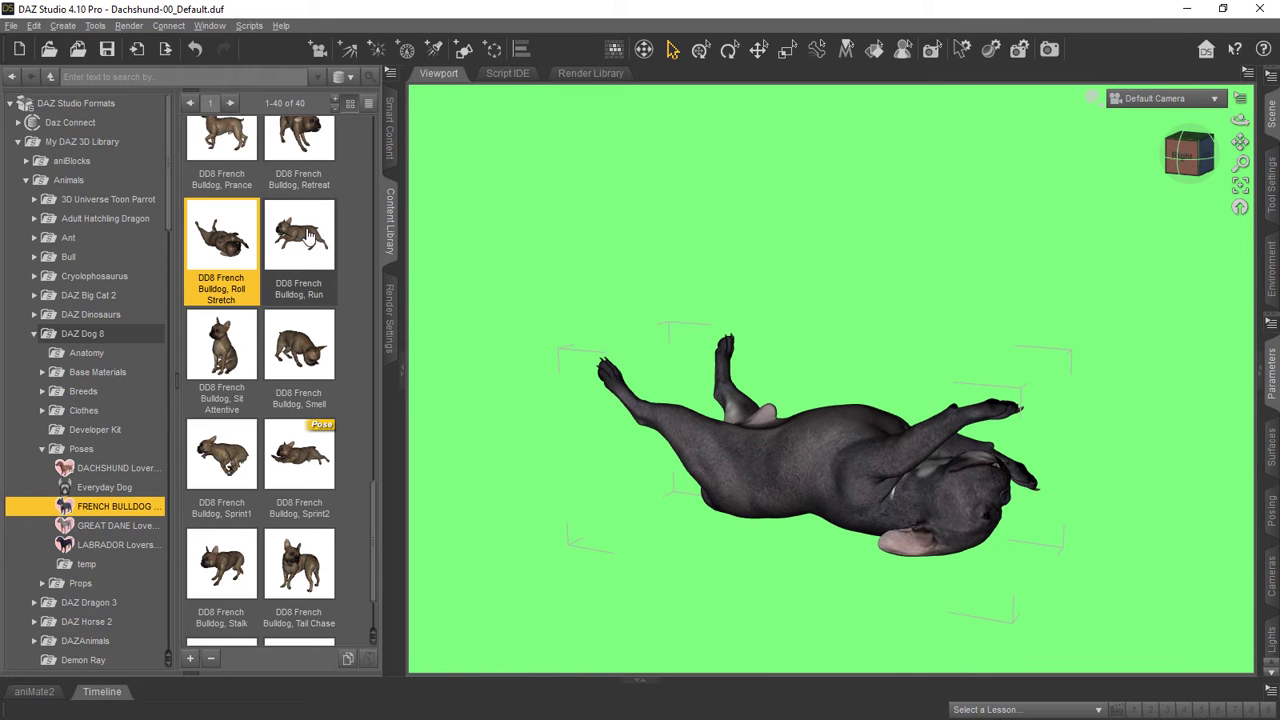
pyautogui.doubleClick(309, 237)
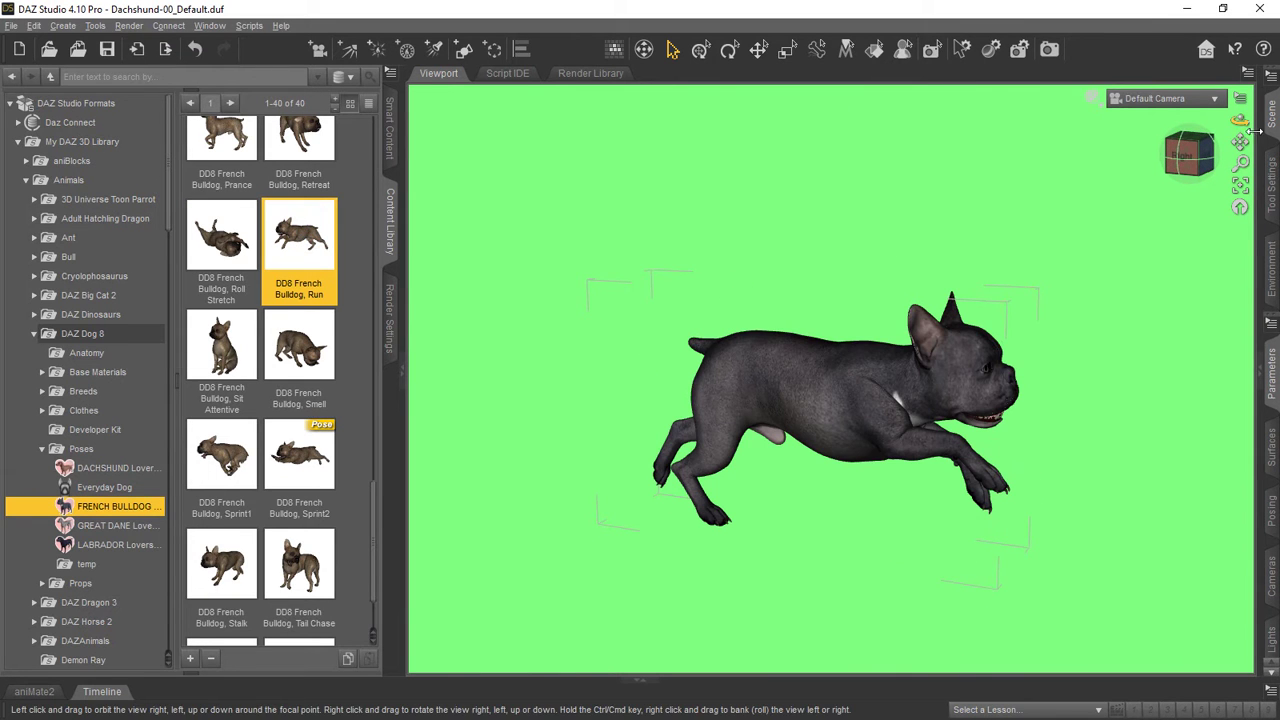
pyautogui.moveTo(1240, 122); pyautogui.dragTo(1240, 120)
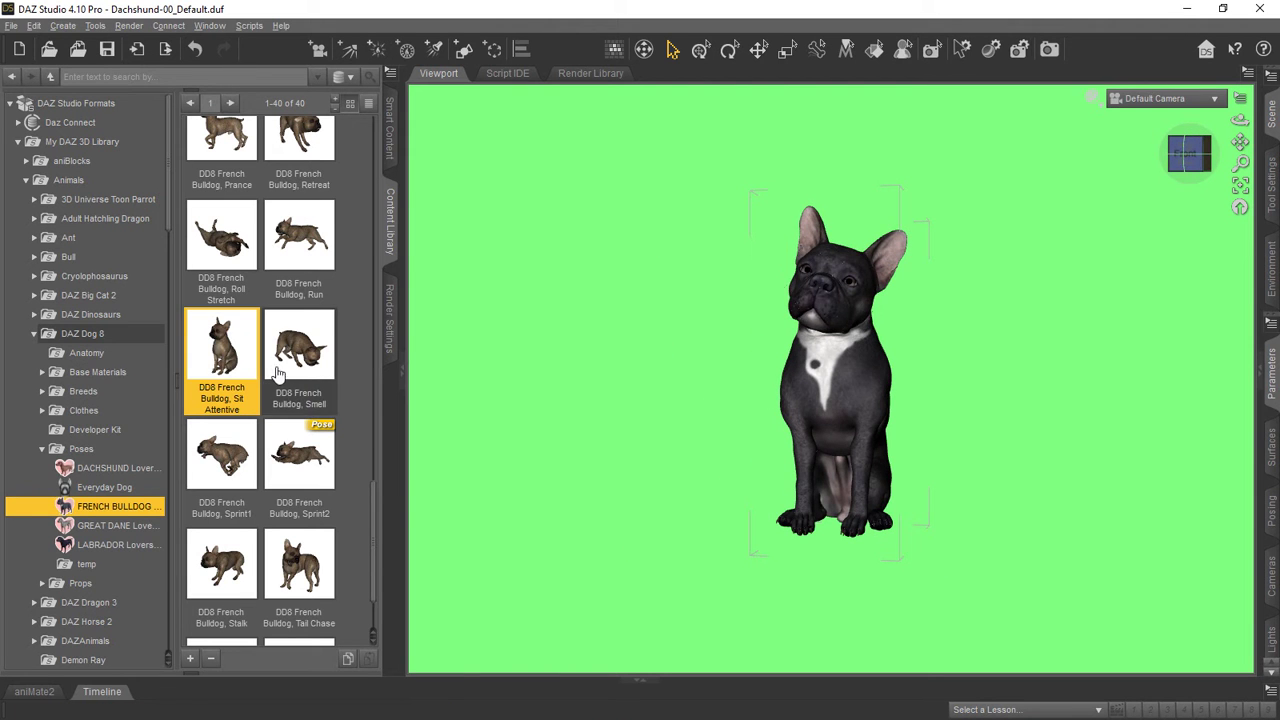
pyautogui.doubleClick(299, 345)
# Step: Apply Sprint2 then Stalk, orbiting to side and three-quarter views
pyautogui.scroll(-1, 340, 492)
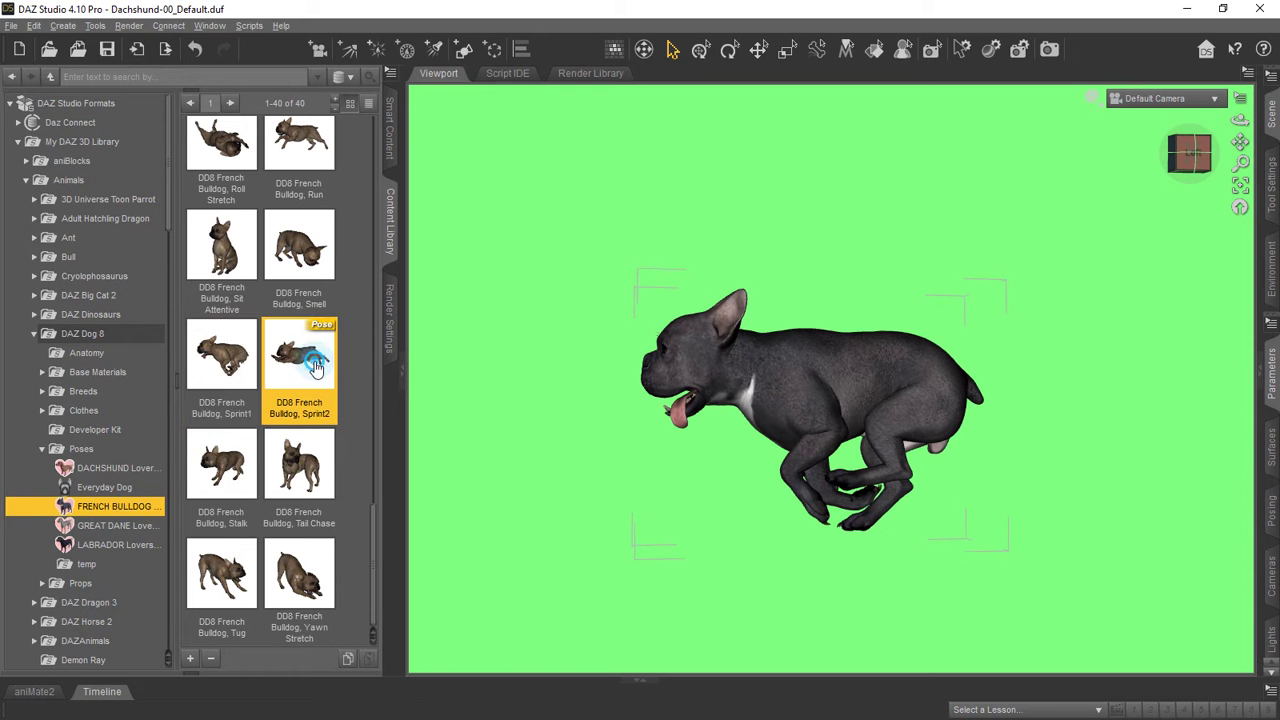
pyautogui.moveTo(1238, 122); pyautogui.dragTo(1238, 122)
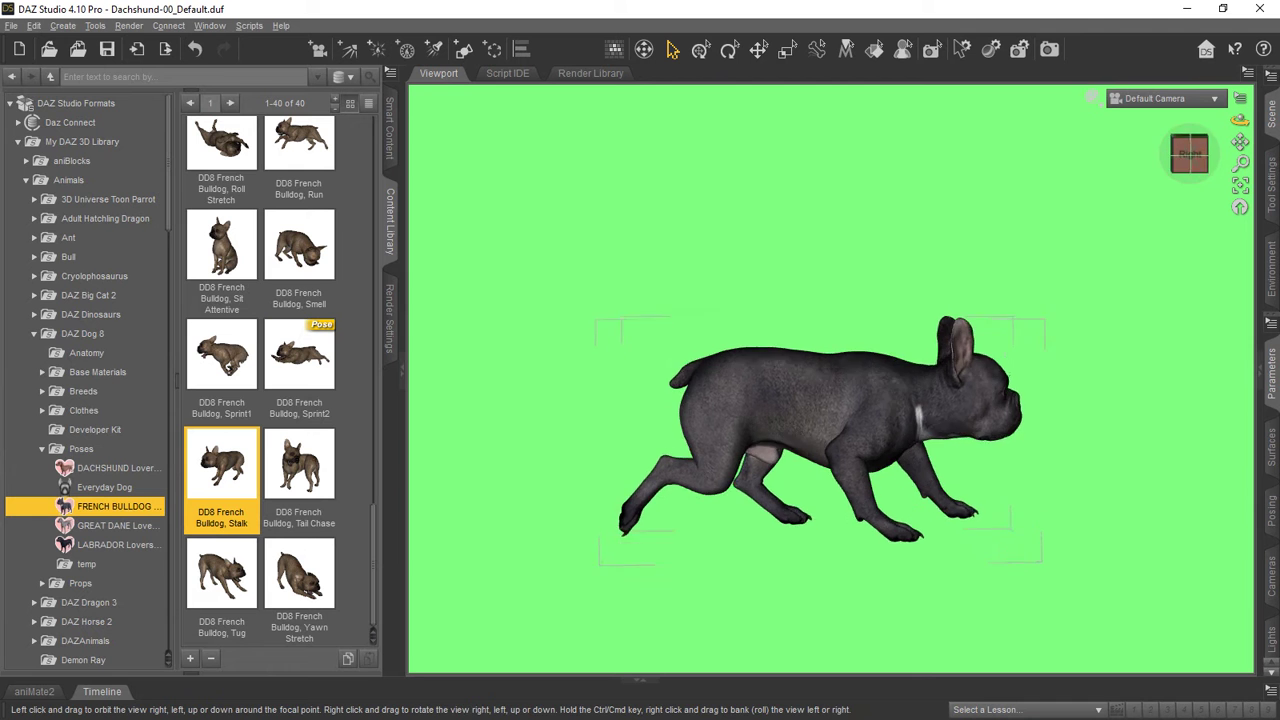
pyautogui.moveTo(1247, 120); pyautogui.dragTo(1240, 120)
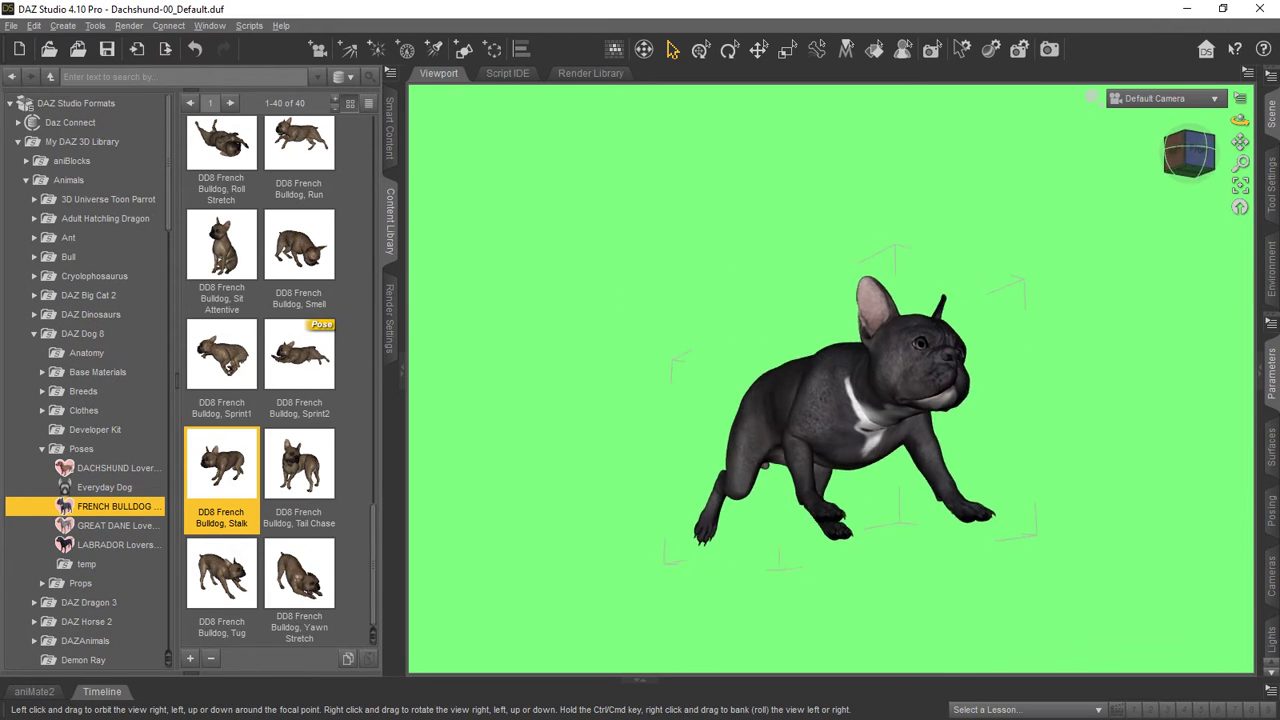
pyautogui.moveTo(1240, 120); pyautogui.dragTo(1228, 120)
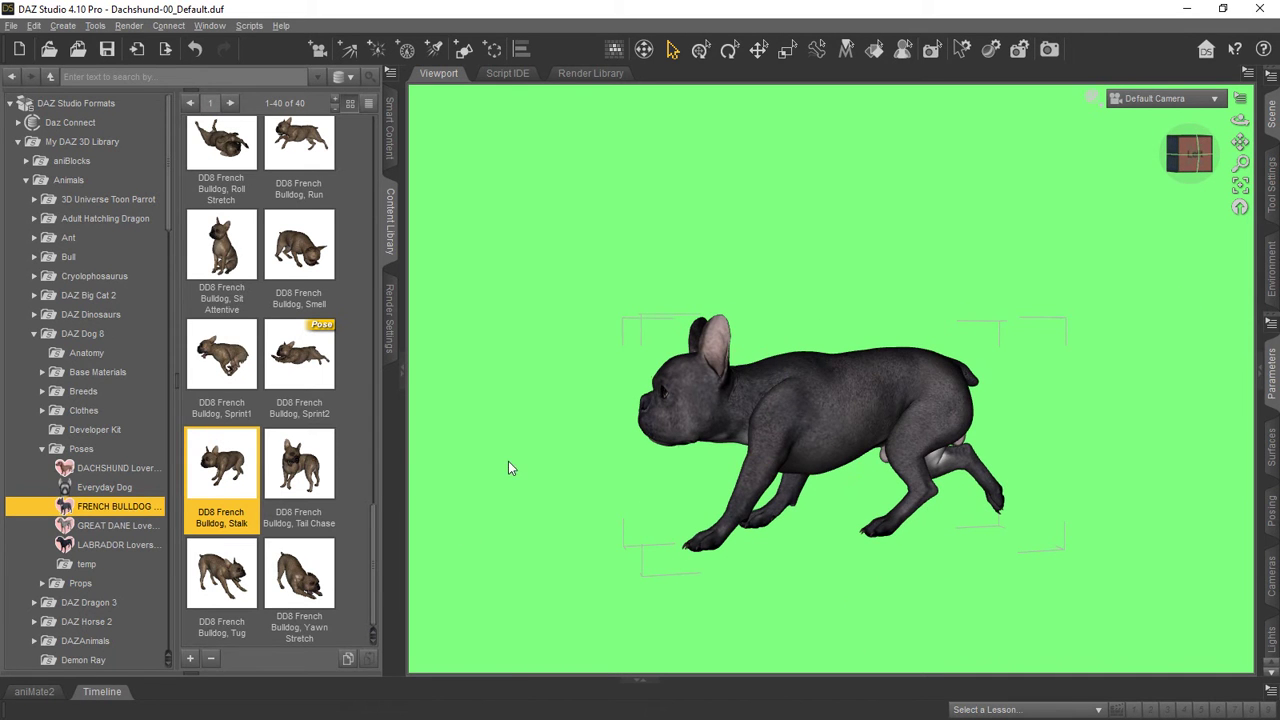
# Step: Apply Tail Chase, Tug and Yawn Stretch, orbiting around the bulldog after each
pyautogui.doubleClick(289, 463)
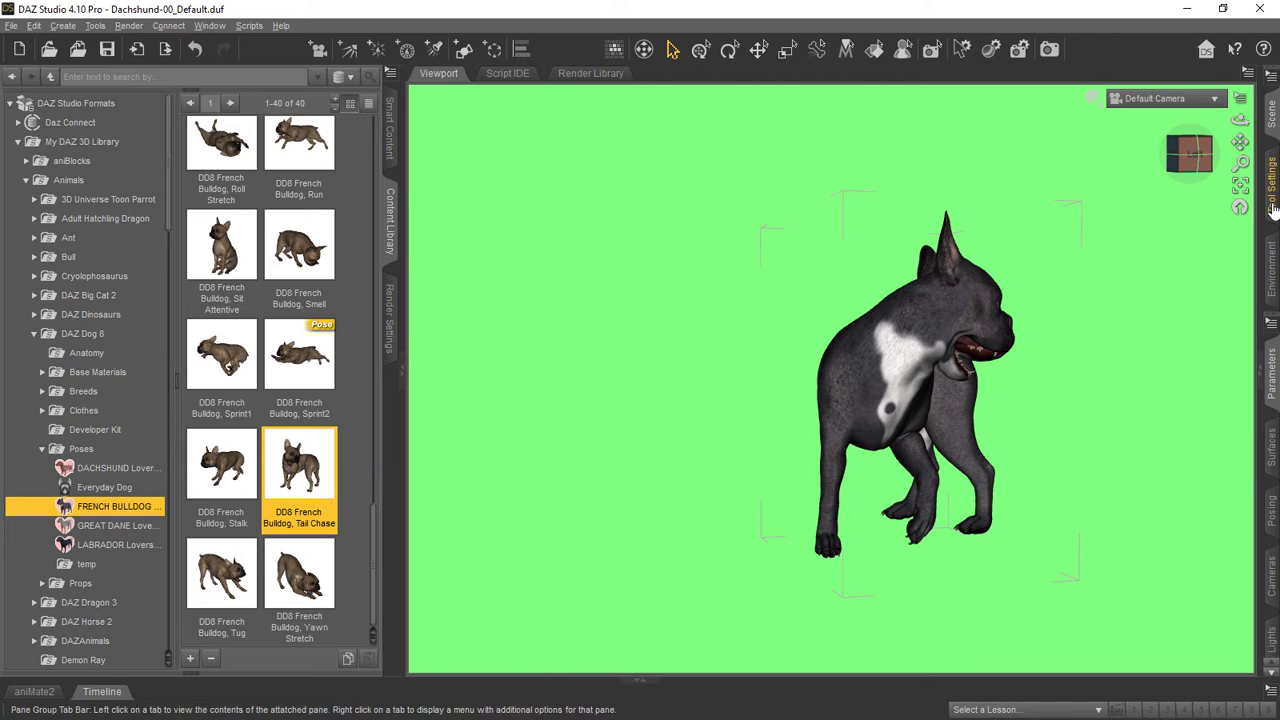
pyautogui.moveTo(1236, 120); pyautogui.dragTo(1232, 120)
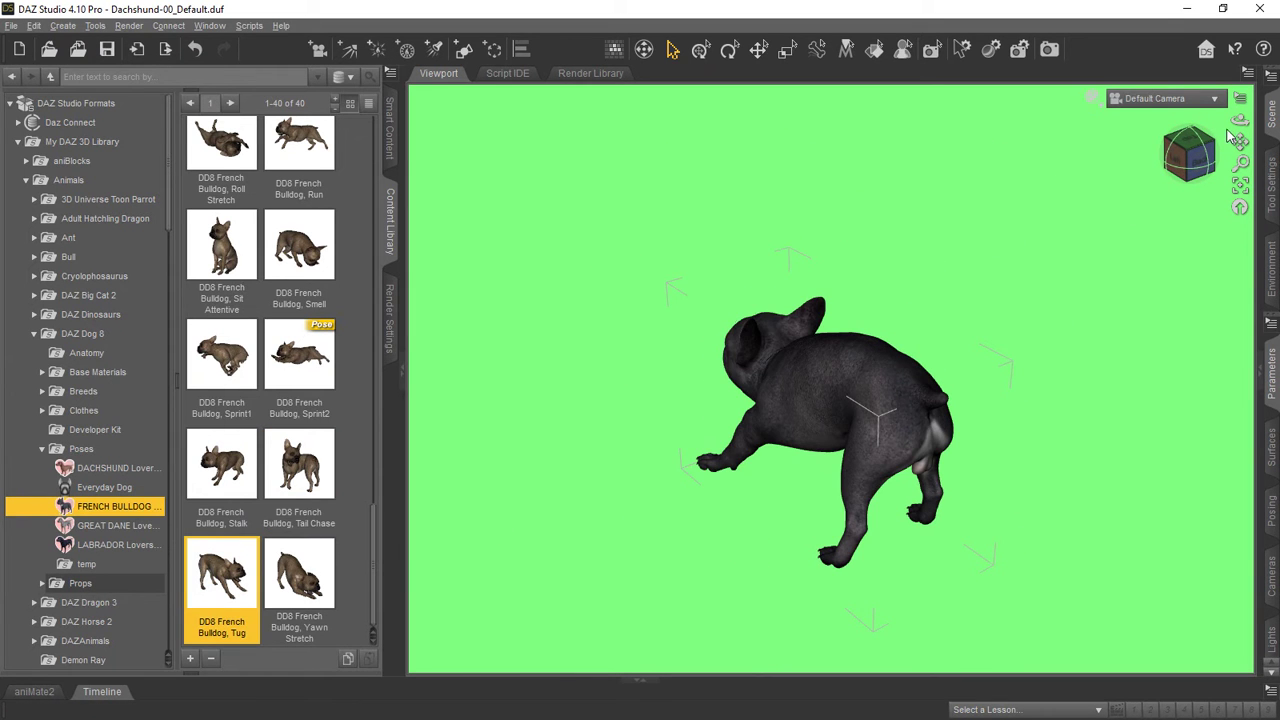
pyautogui.moveTo(1236, 120); pyautogui.dragTo(1238, 119)
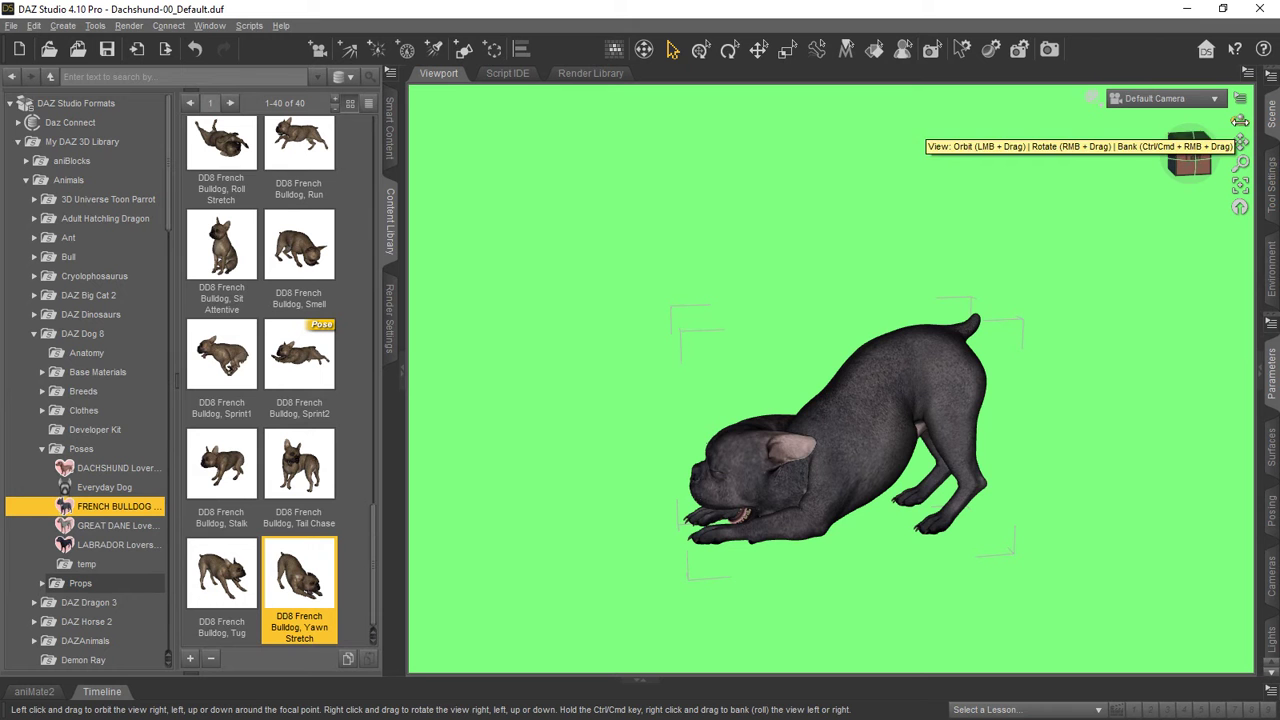
pyautogui.moveTo(1238, 119); pyautogui.dragTo(1238, 119)
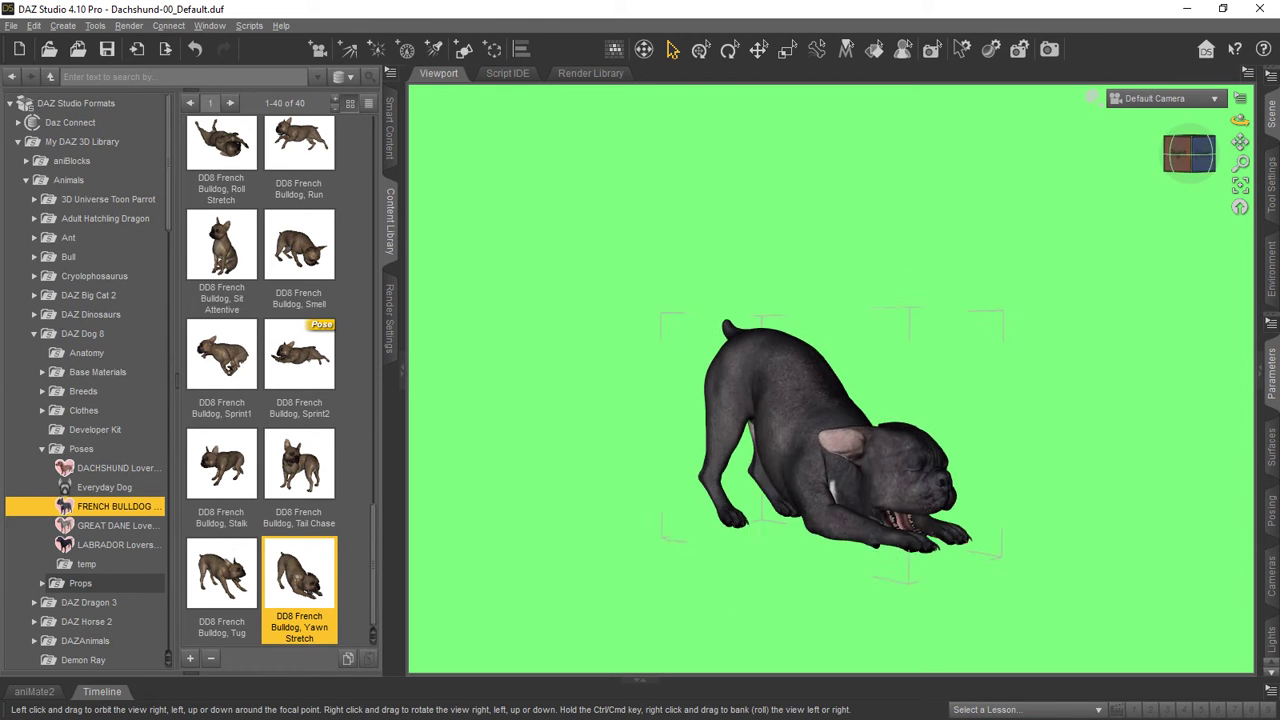
pyautogui.moveTo(1238, 119); pyautogui.dragTo(1238, 119)
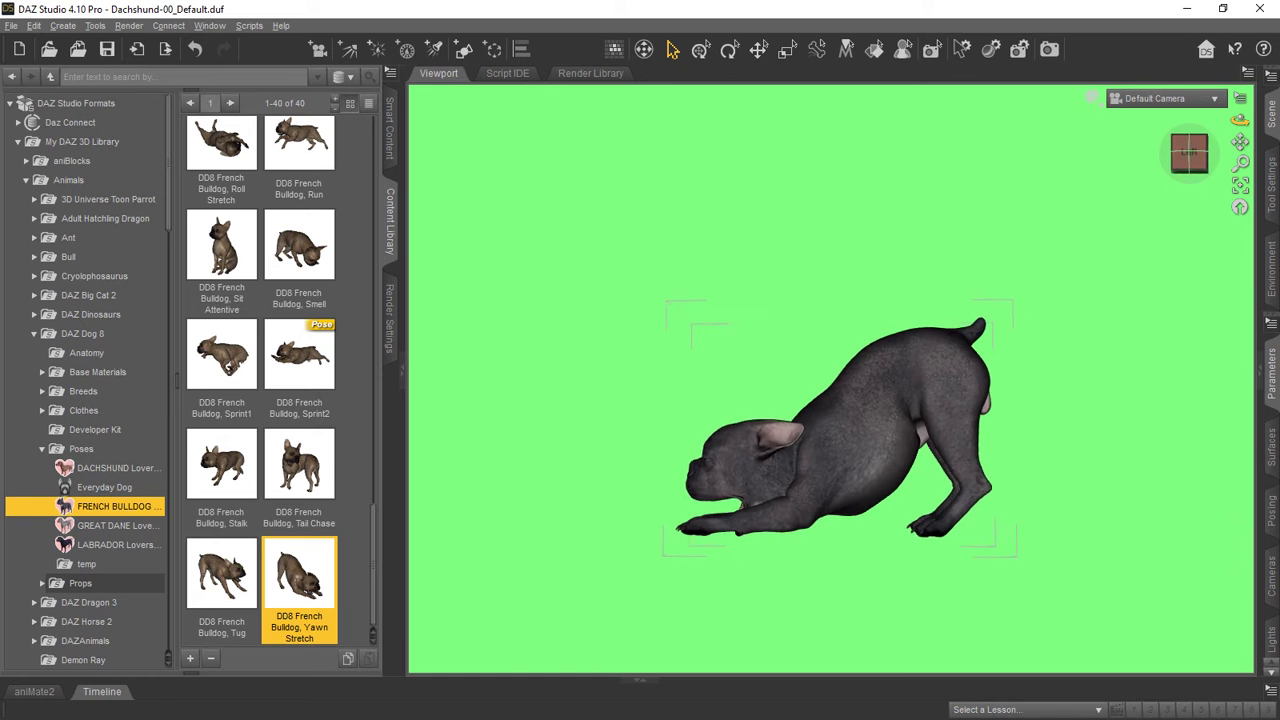
pyautogui.moveTo(1238, 119); pyautogui.dragTo(1238, 119)
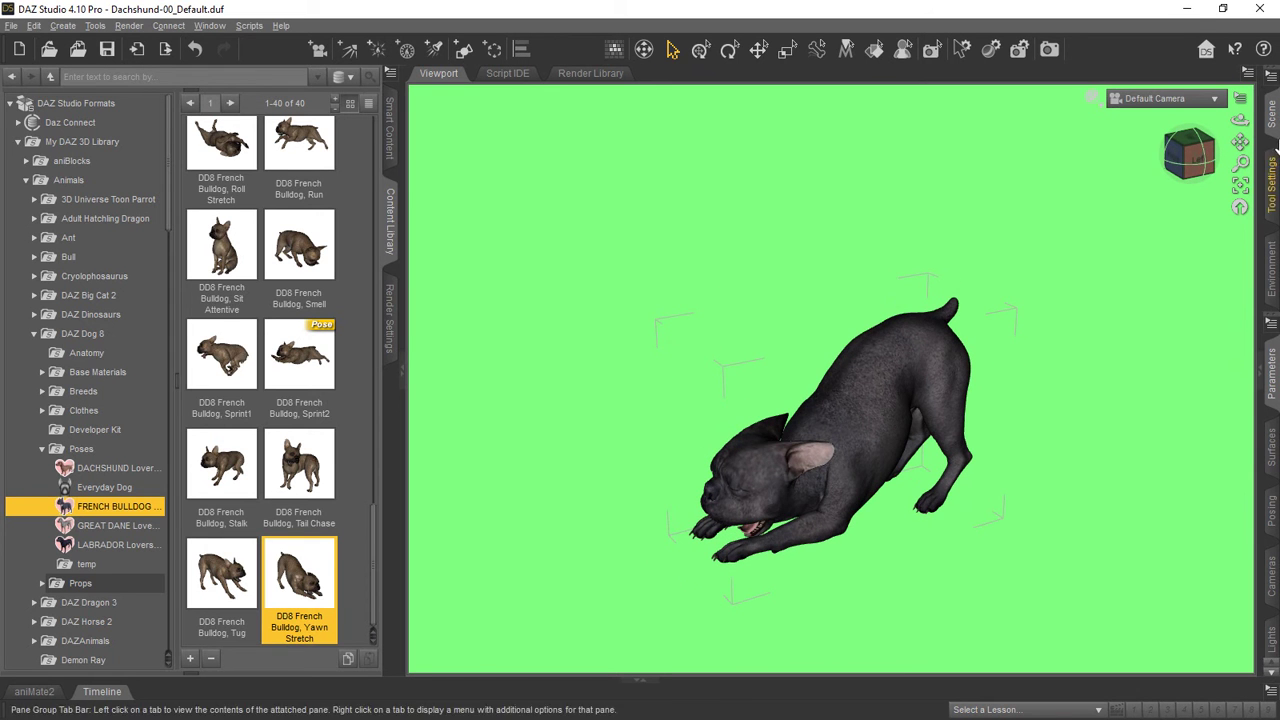